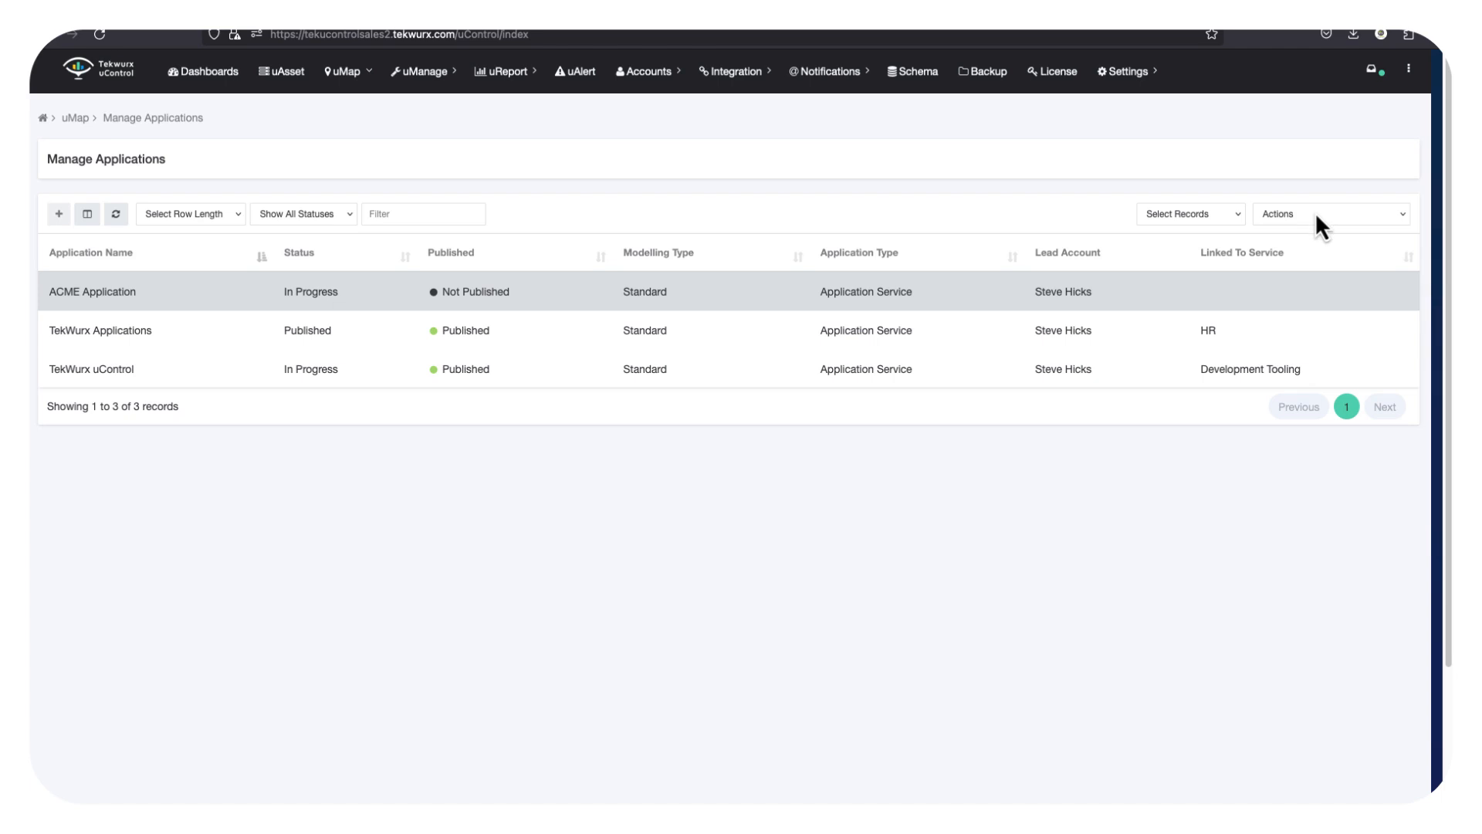
Open the model configuration of ACME Application and list its software components.
{"action": "left_click", "coordinate": [1309, 322]}
{"action": "left_click", "coordinate": [894, 189]}
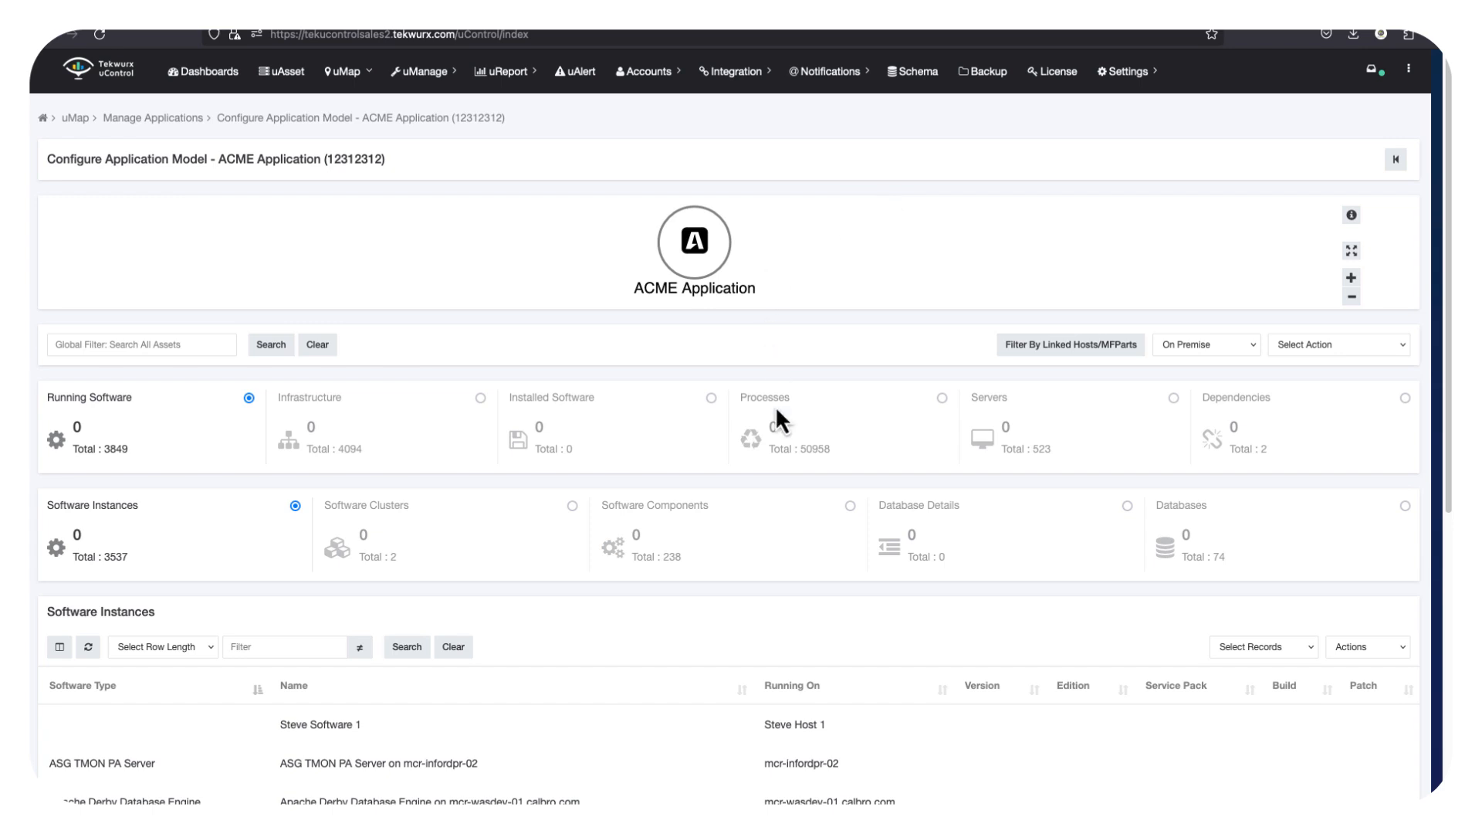
{"action": "left_click", "coordinate": [851, 506]}
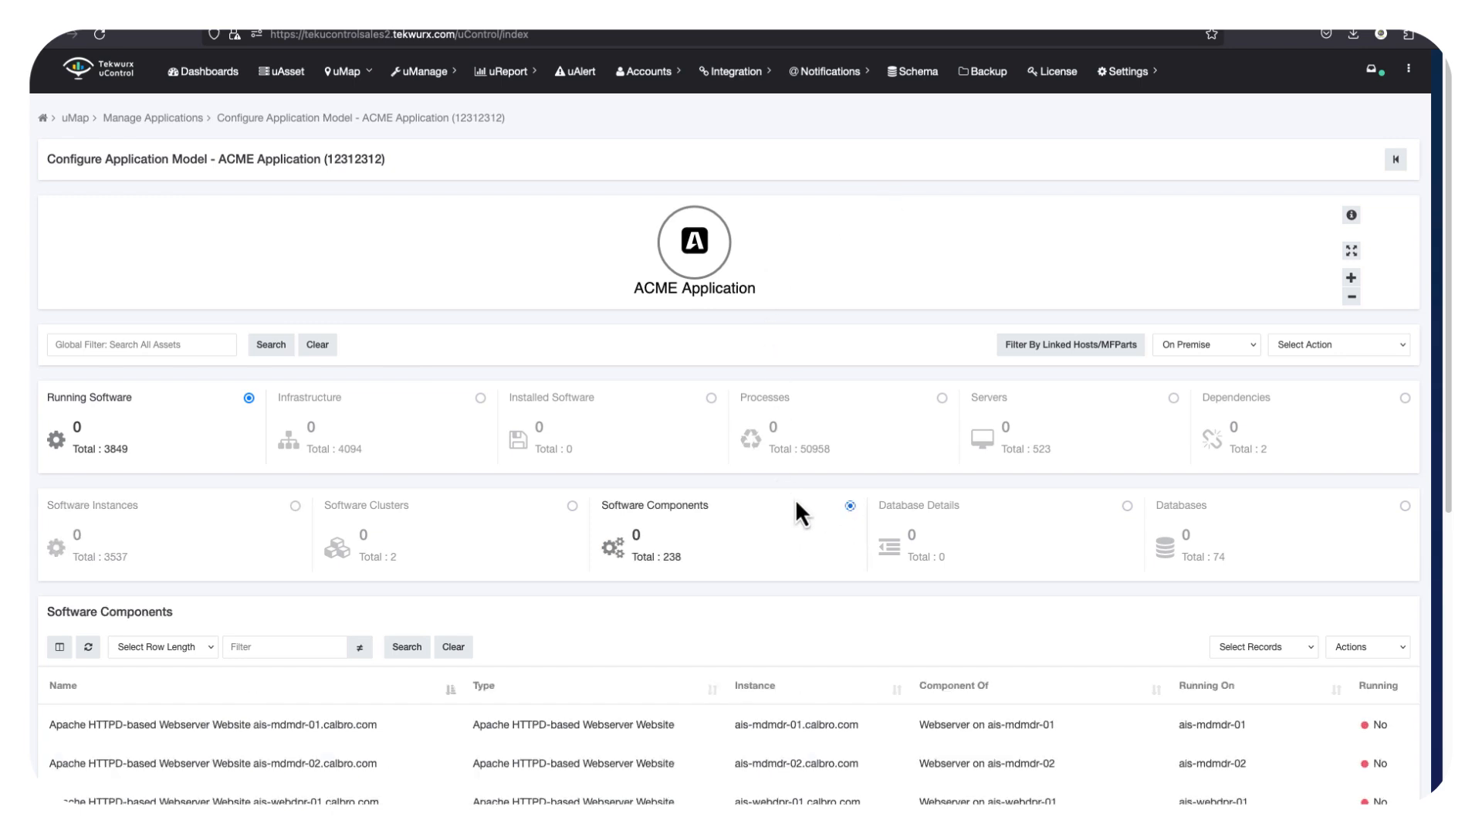
Filter the software components list by "calbro".
{"action": "scroll", "coordinate": [795, 502], "scroll_direction": "down", "scroll_amount": 3}
{"action": "left_click", "coordinate": [268, 399]}
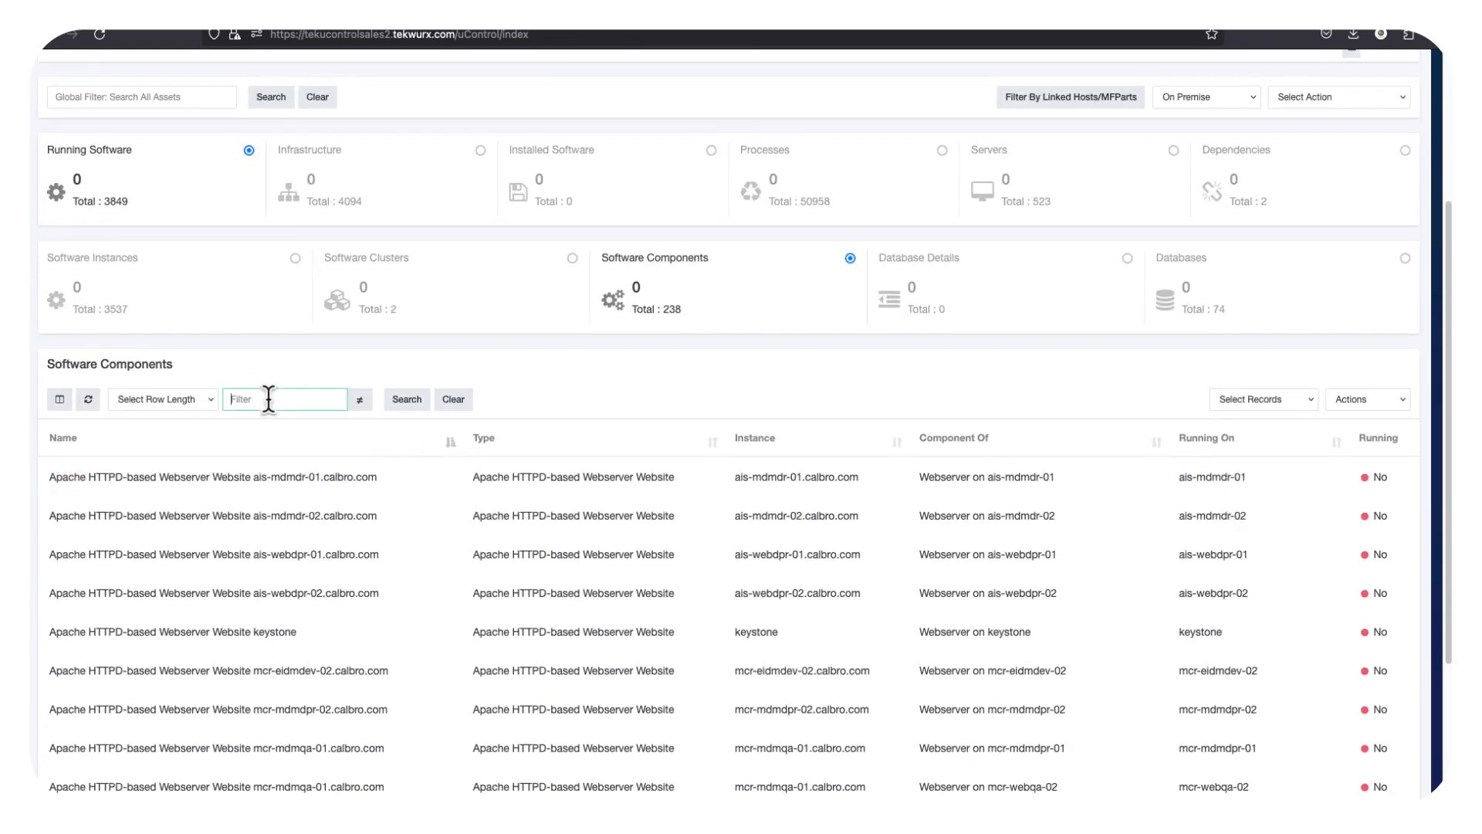
{"action": "type", "text": "calbro"}
{"action": "left_click", "coordinate": [405, 400]}
Open the asset record of the Apache HTTPD-based Webserver Website ais-mdmdr-01.calbro.com and start configuring a drift rule from it.
{"action": "left_click", "coordinate": [761, 486]}
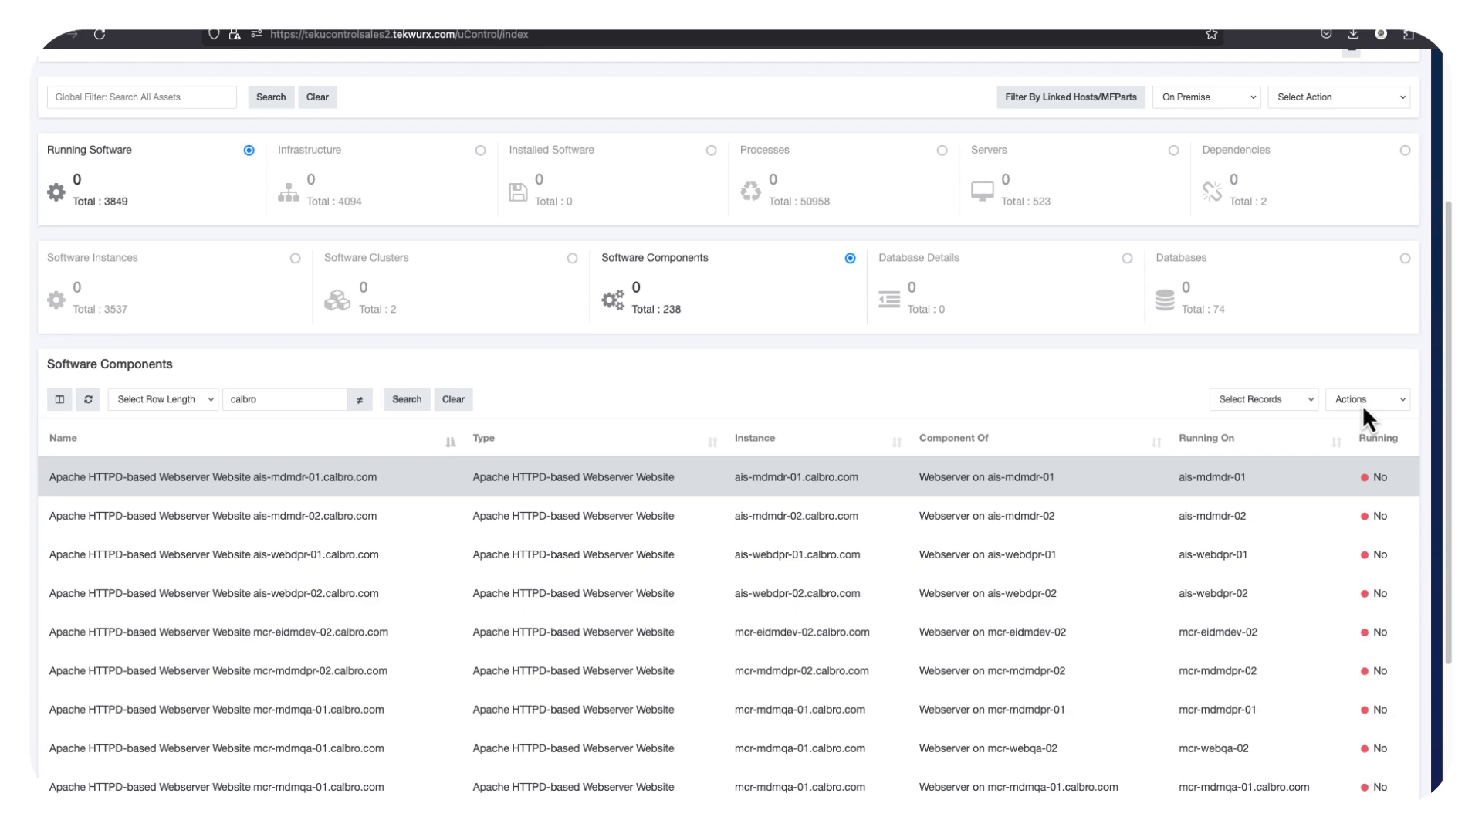
{"action": "right_click", "coordinate": [1007, 477]}
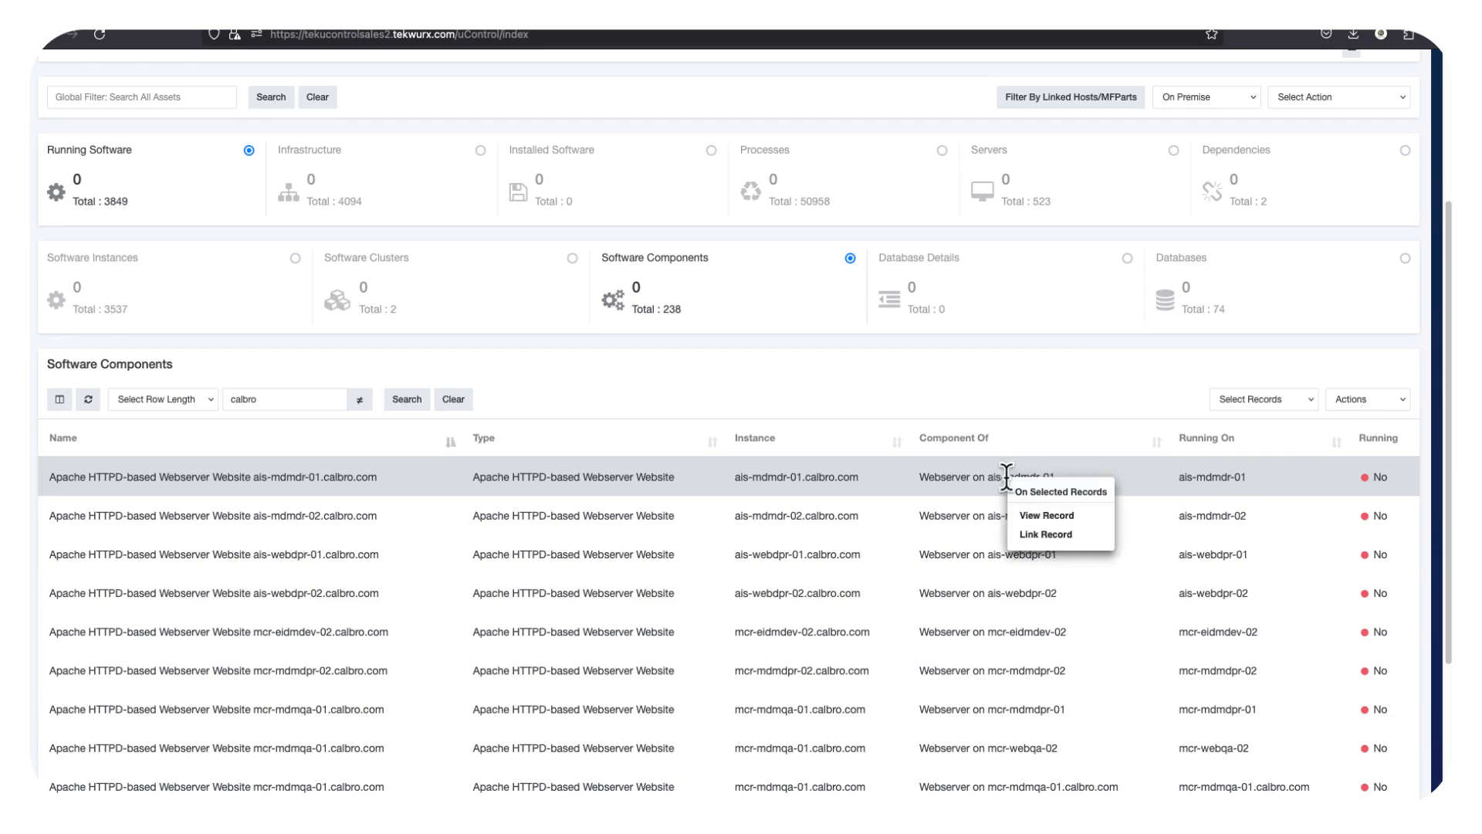
{"action": "left_click", "coordinate": [1050, 516]}
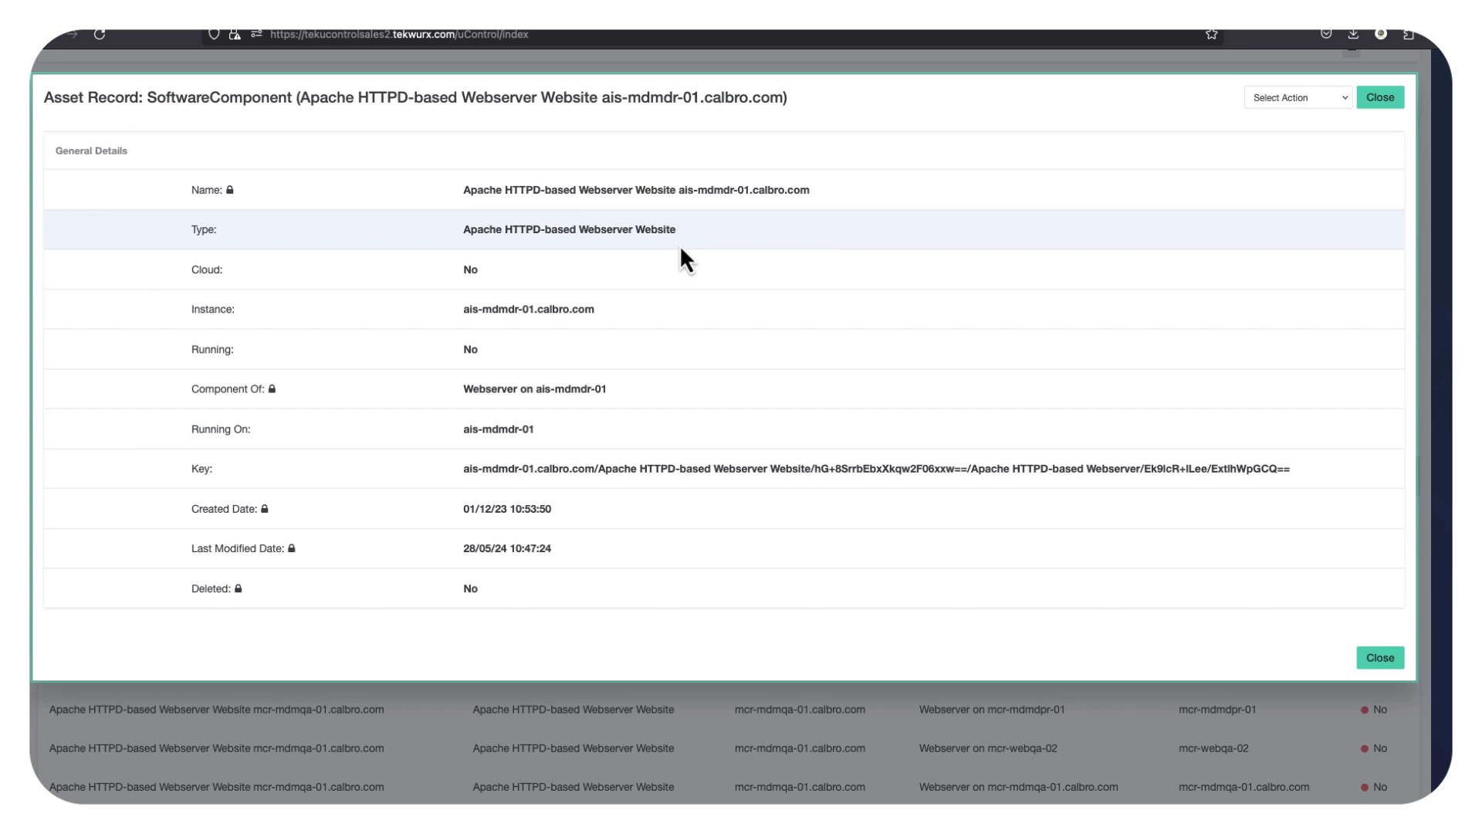
{"action": "left_click", "coordinate": [1310, 106]}
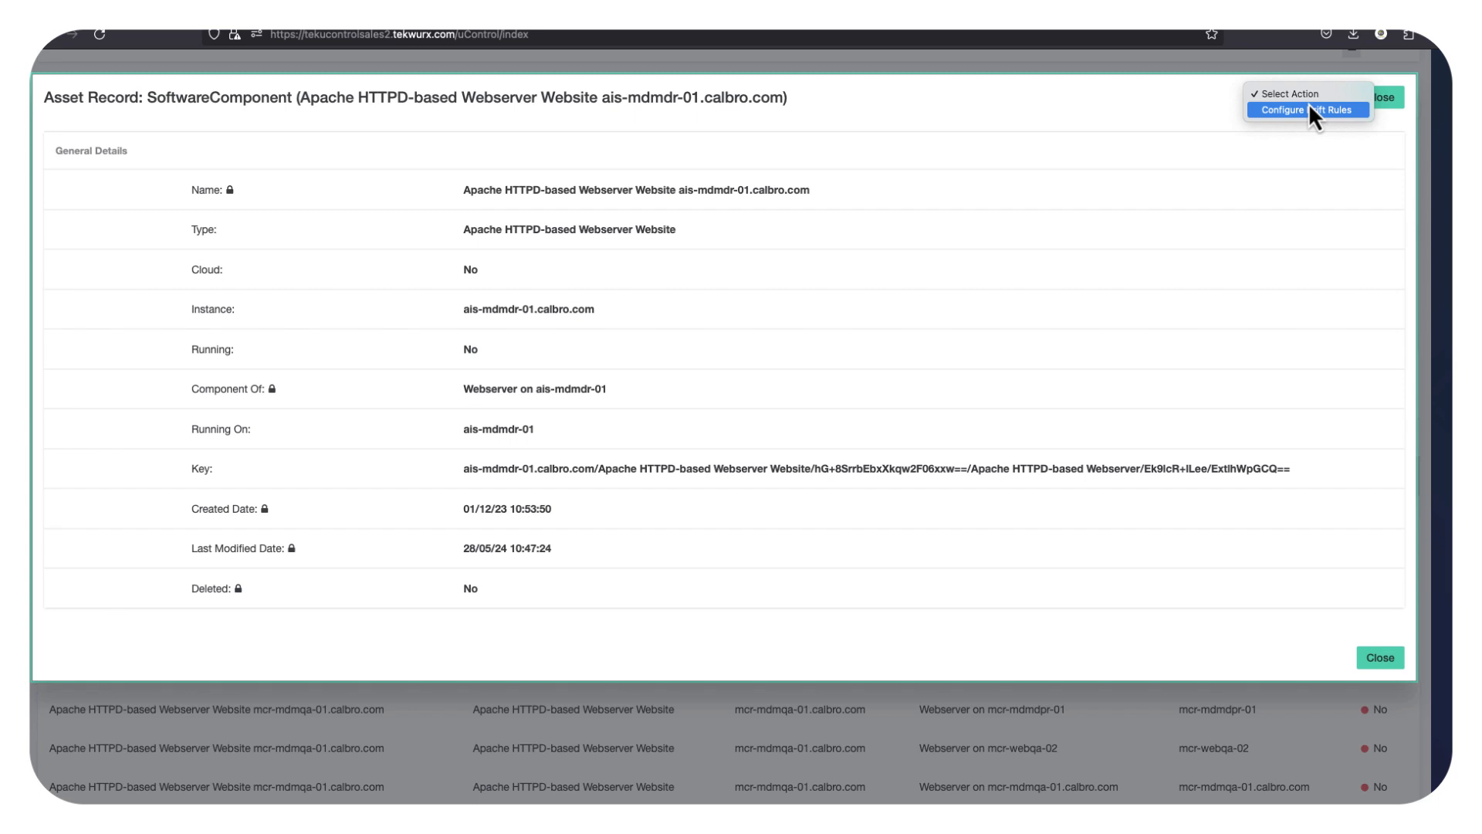
{"action": "left_click", "coordinate": [1305, 110]}
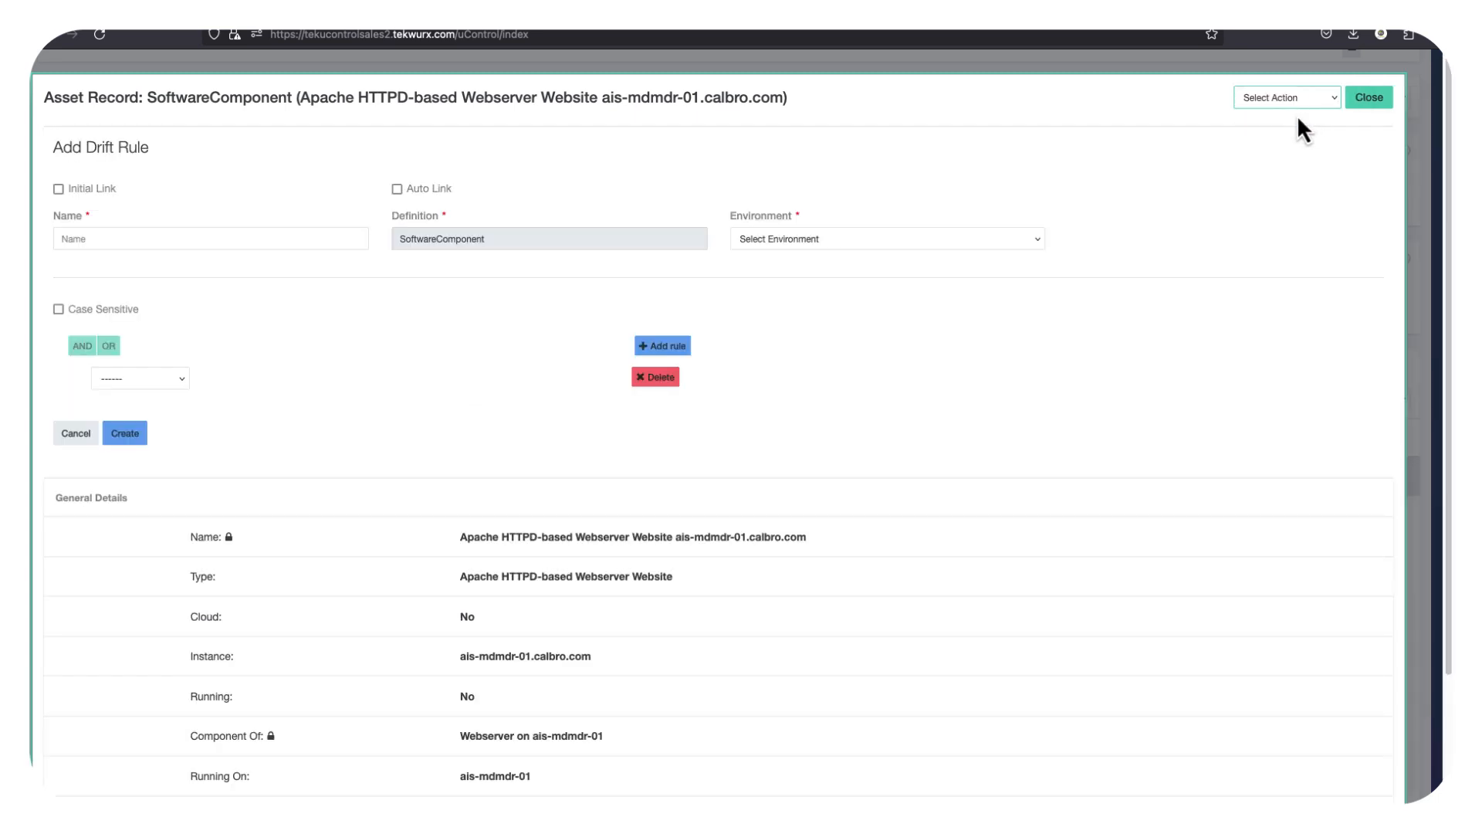
Name the drift rule "calbro web components" and set its environment to Not Set.
{"action": "left_click", "coordinate": [84, 240]}
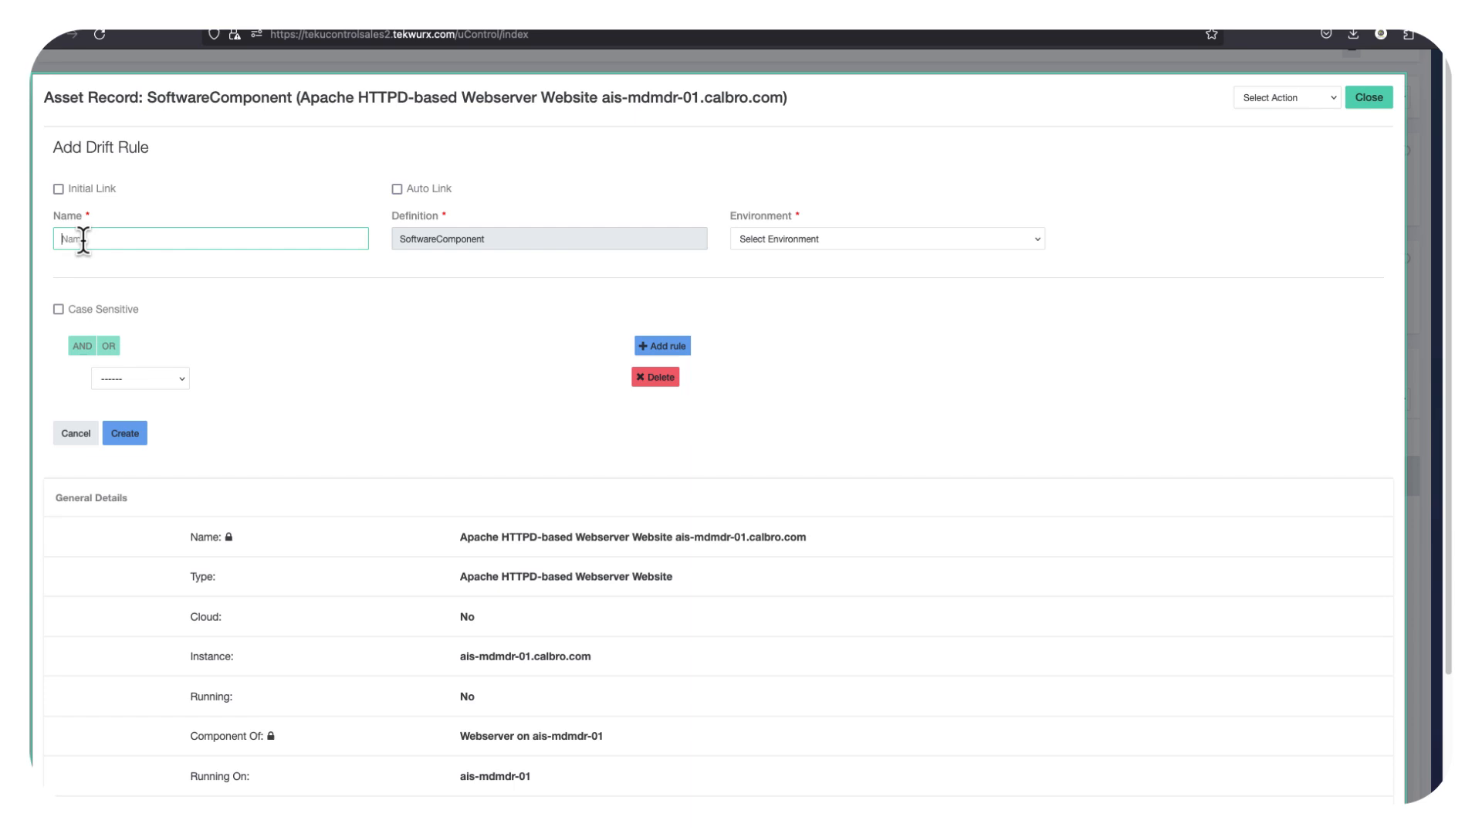
{"action": "type", "text": "calbro web components"}
{"action": "left_click", "coordinate": [785, 238]}
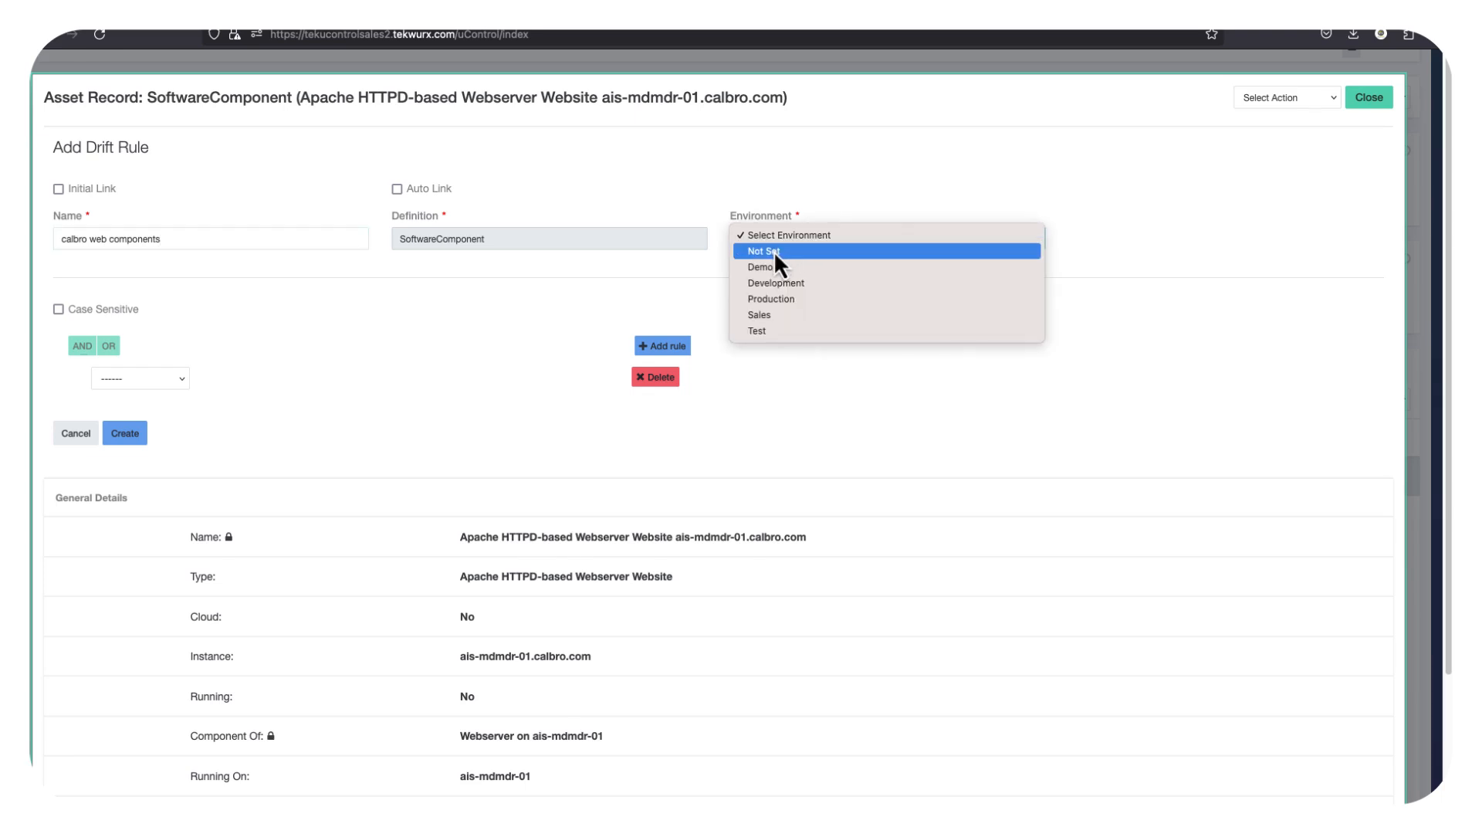
{"action": "left_click", "coordinate": [774, 254]}
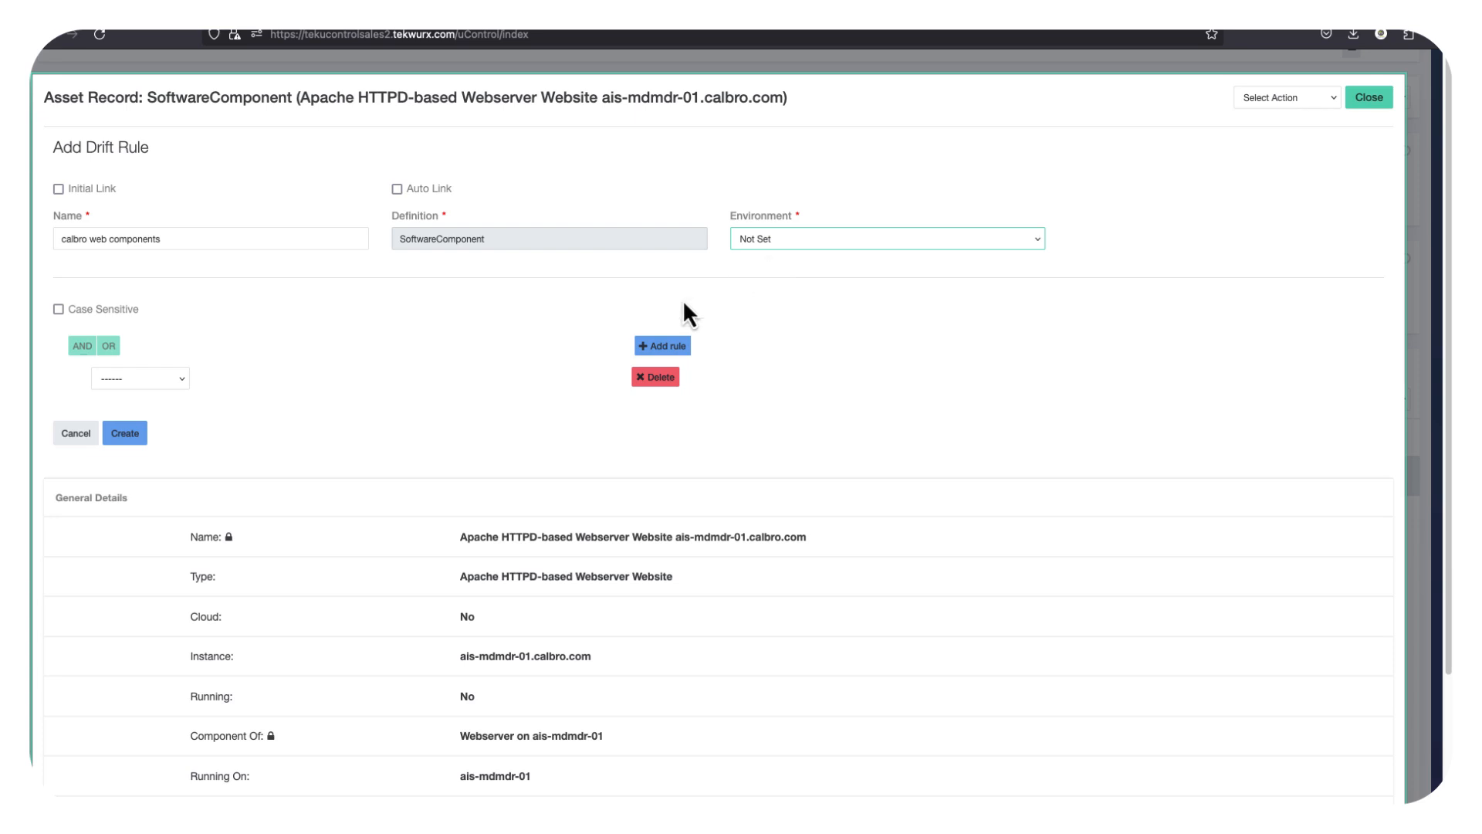
Define the drift rule's condition as instance contains "calbro" and create the rule.
{"action": "scroll", "coordinate": [432, 356], "scroll_direction": "down", "scroll_amount": 3}
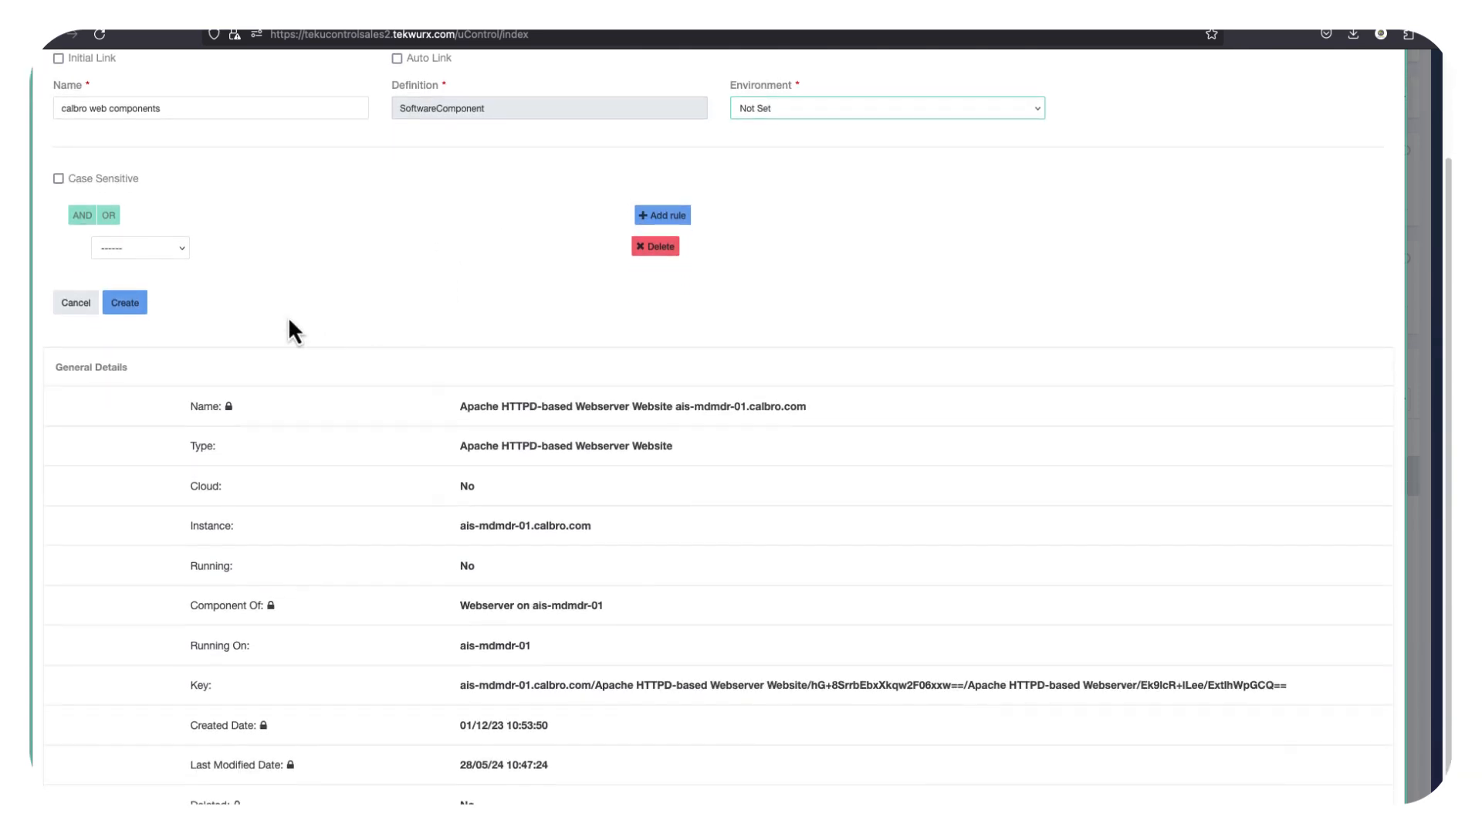
{"action": "left_click", "coordinate": [138, 250]}
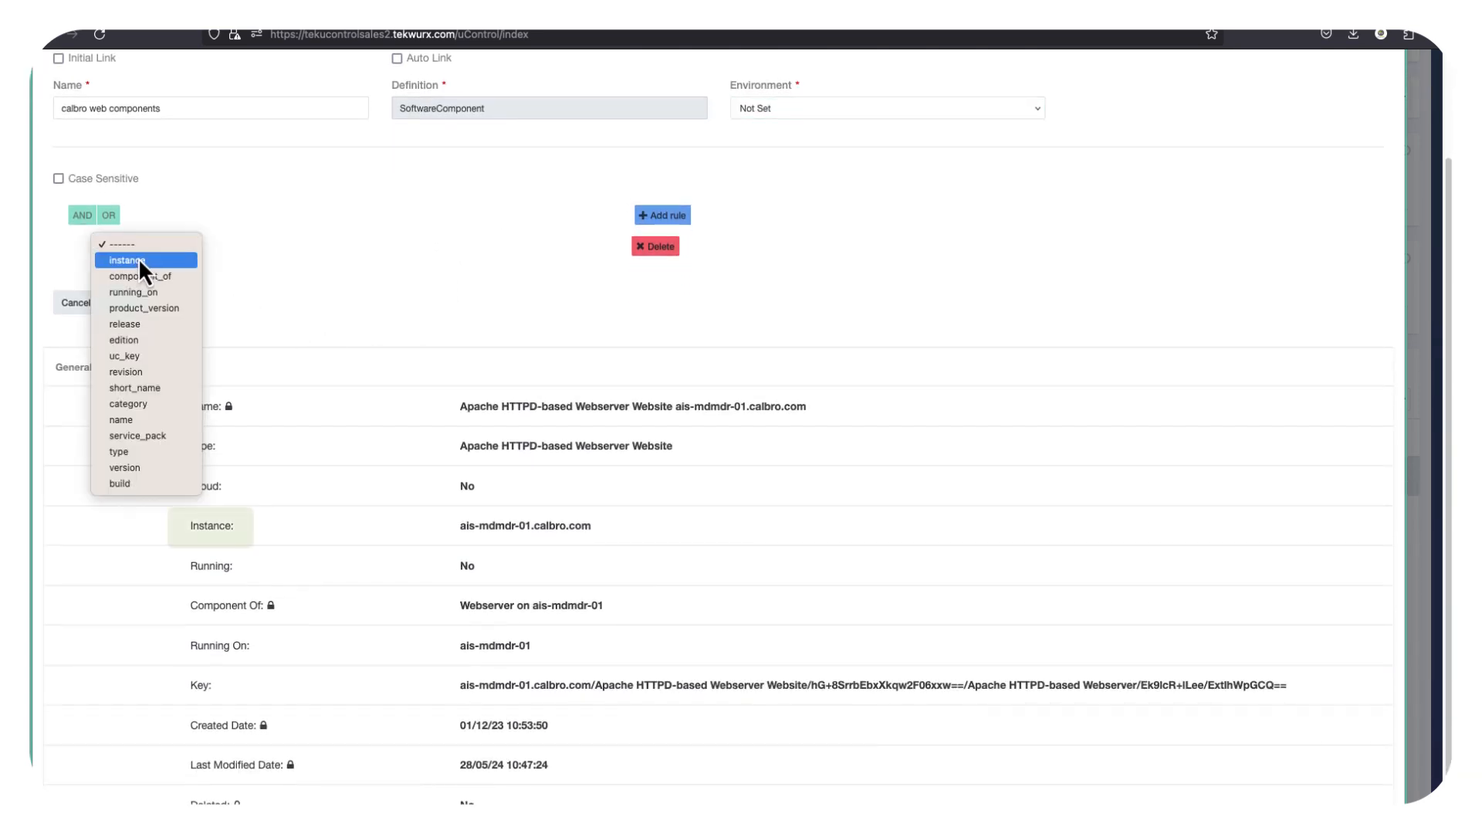
{"action": "left_click", "coordinate": [137, 261]}
{"action": "left_click", "coordinate": [243, 248]}
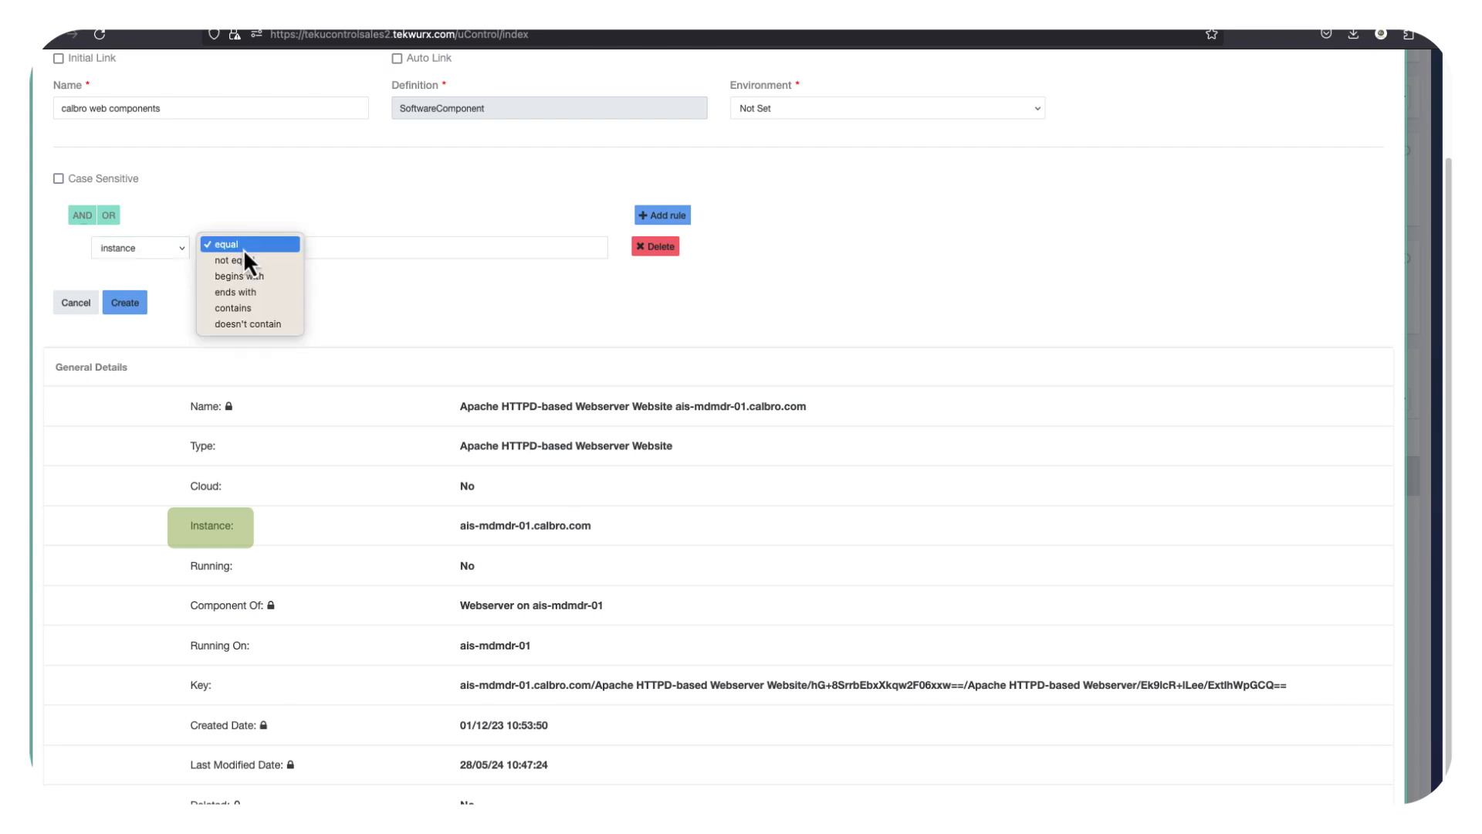
{"action": "left_click", "coordinate": [243, 309]}
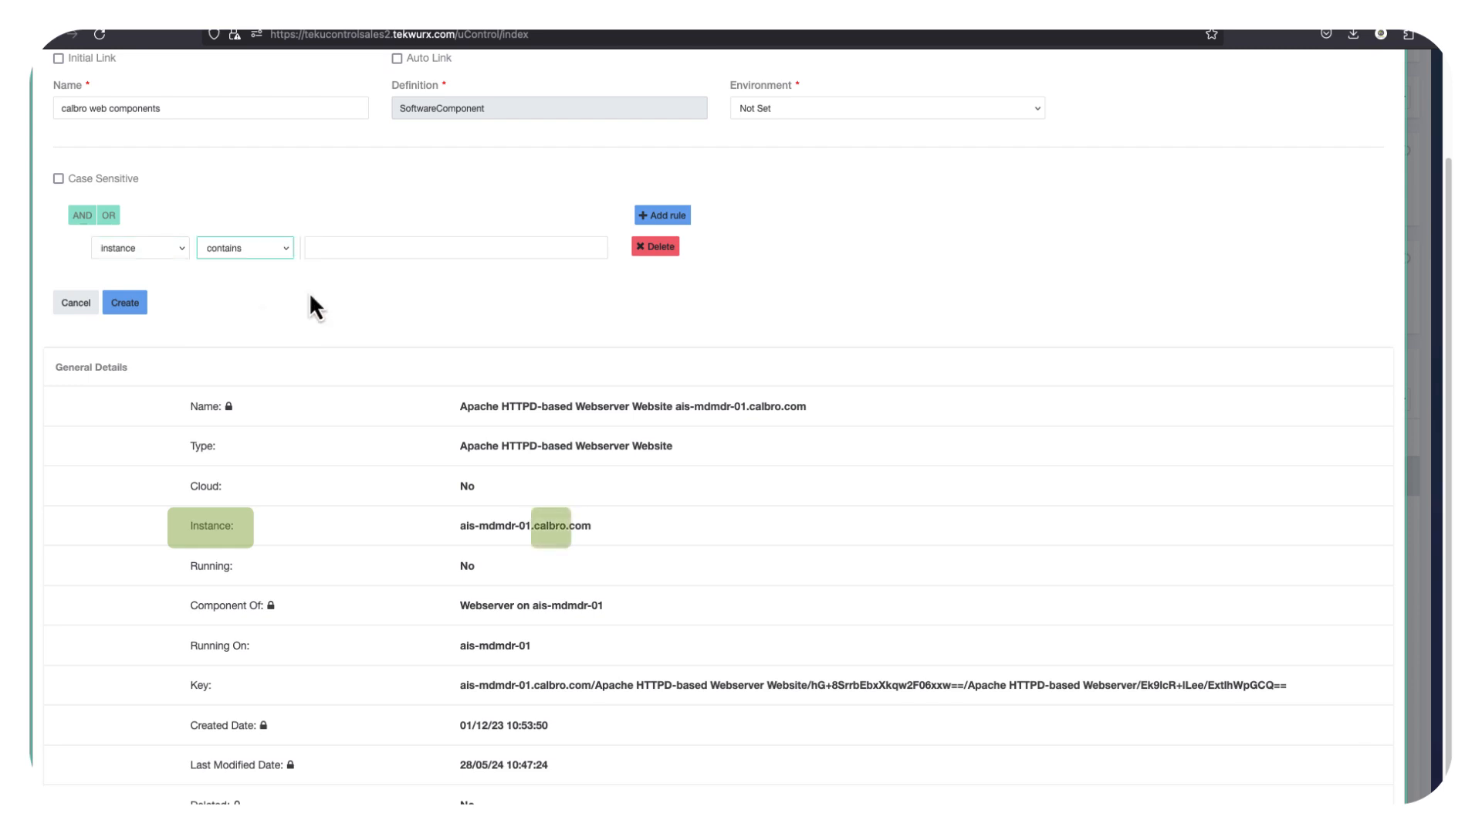
{"action": "left_click", "coordinate": [345, 248]}
{"action": "type", "text": "calbro"}
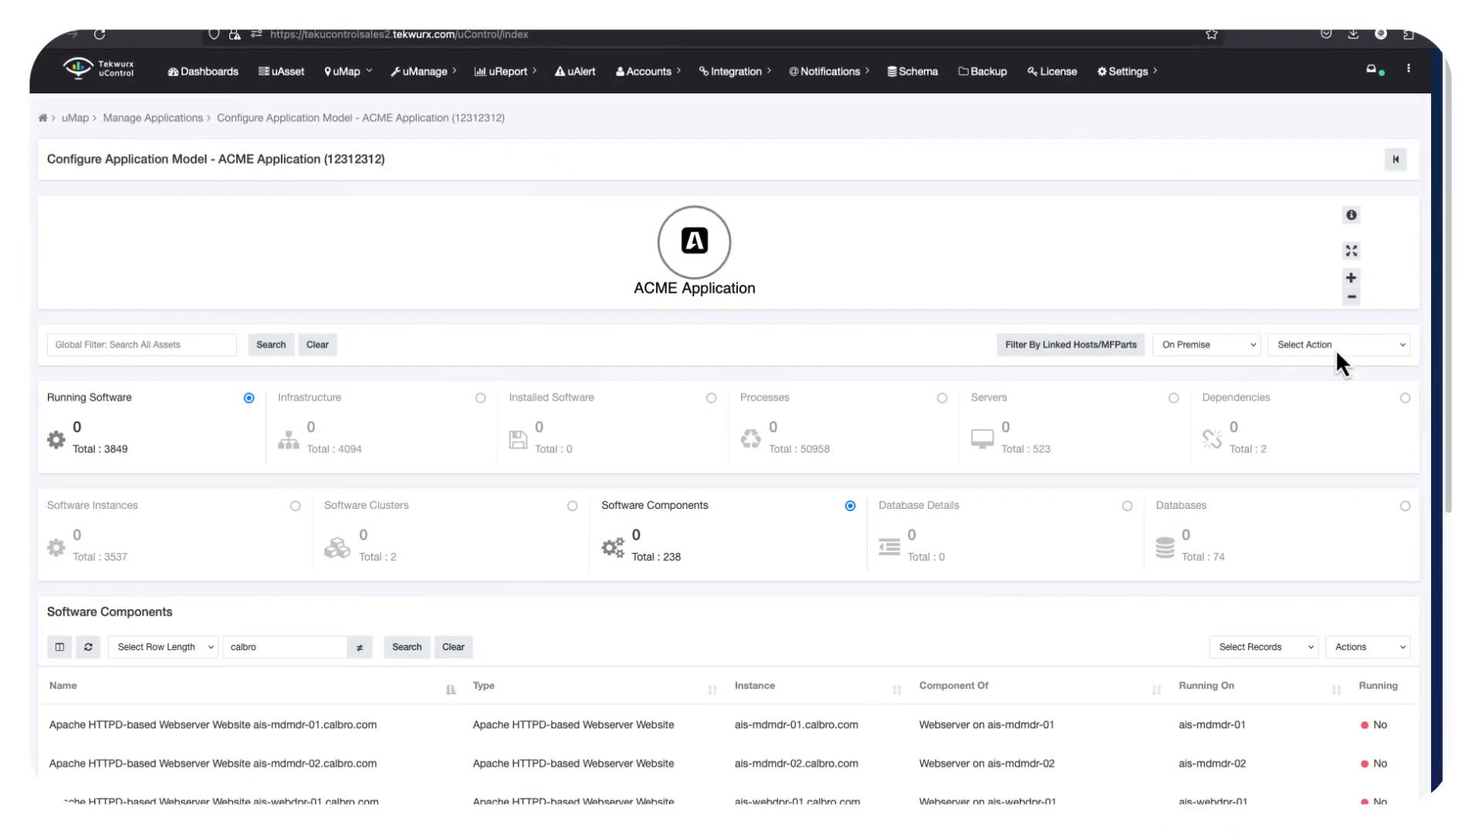
Open the application's drift rules and show the CIs for the calbro web components rule.
{"action": "left_click", "coordinate": [1335, 349]}
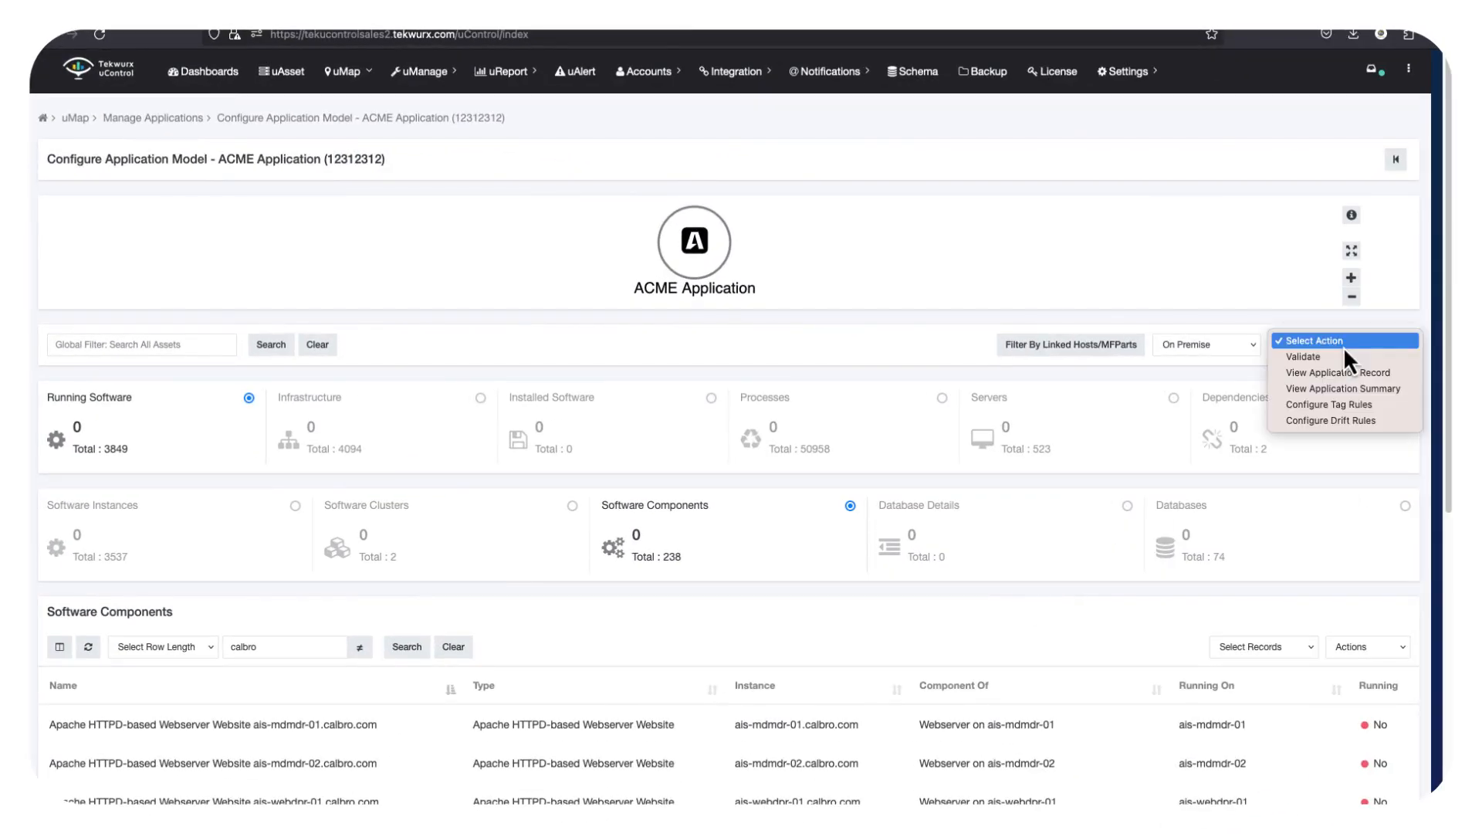
{"action": "left_click", "coordinate": [1327, 421]}
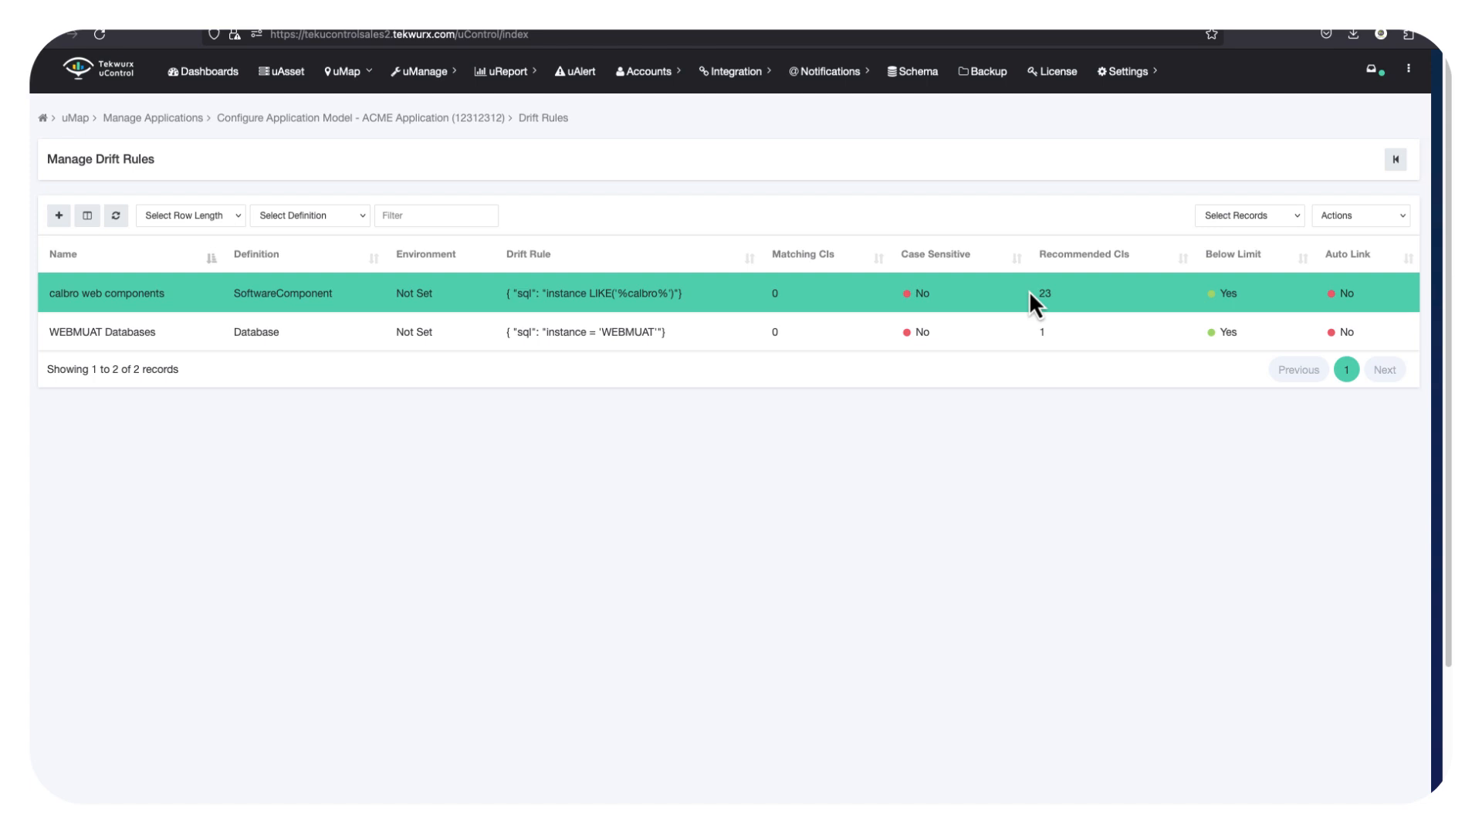
{"action": "left_click", "coordinate": [1357, 216]}
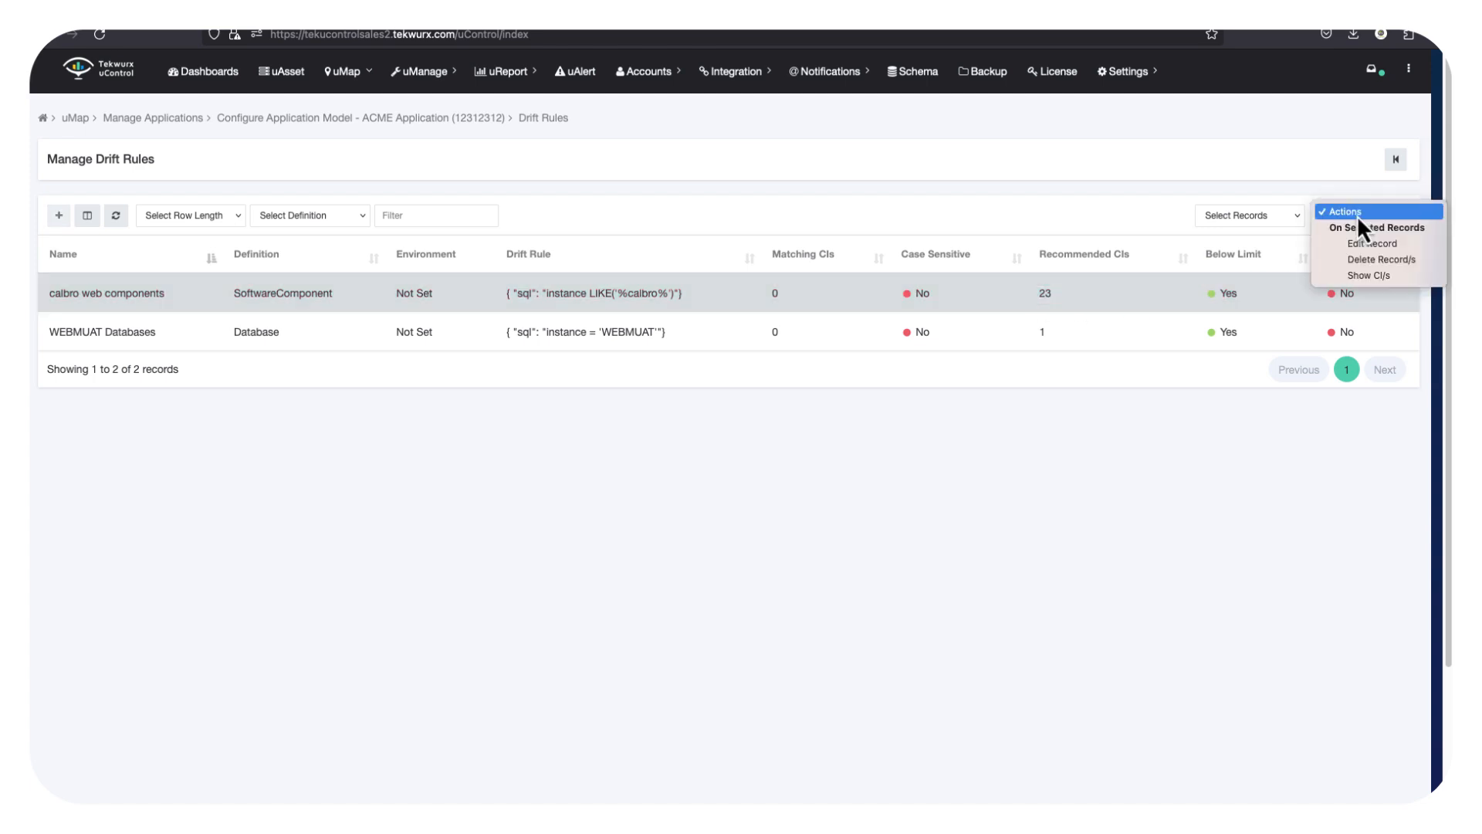
{"action": "left_click", "coordinate": [1361, 275]}
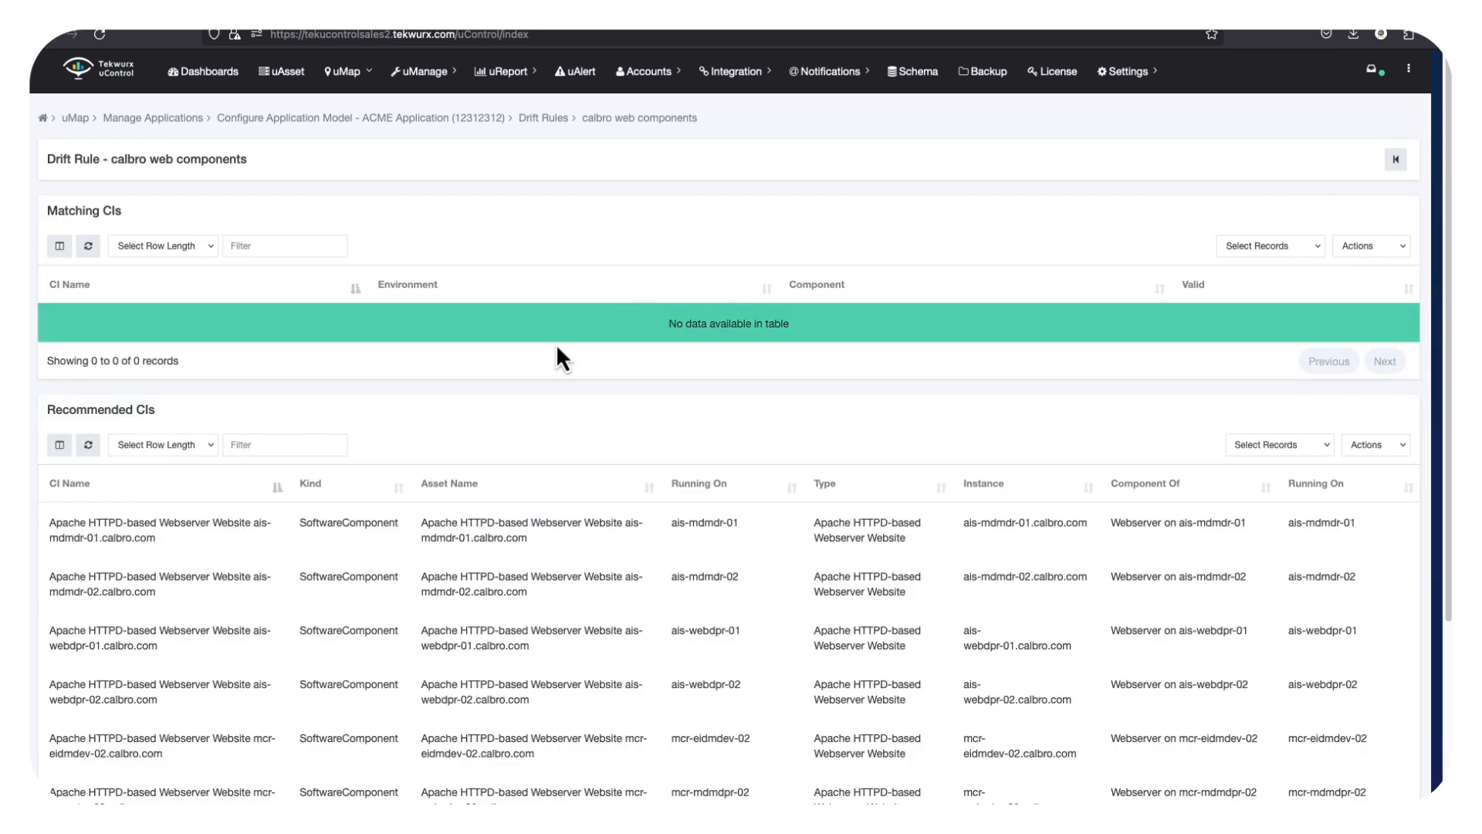
Set the Recommended CIs row length to 50, select all visible records and link them to the application.
{"action": "scroll", "coordinate": [559, 357], "scroll_direction": "down", "scroll_amount": 5}
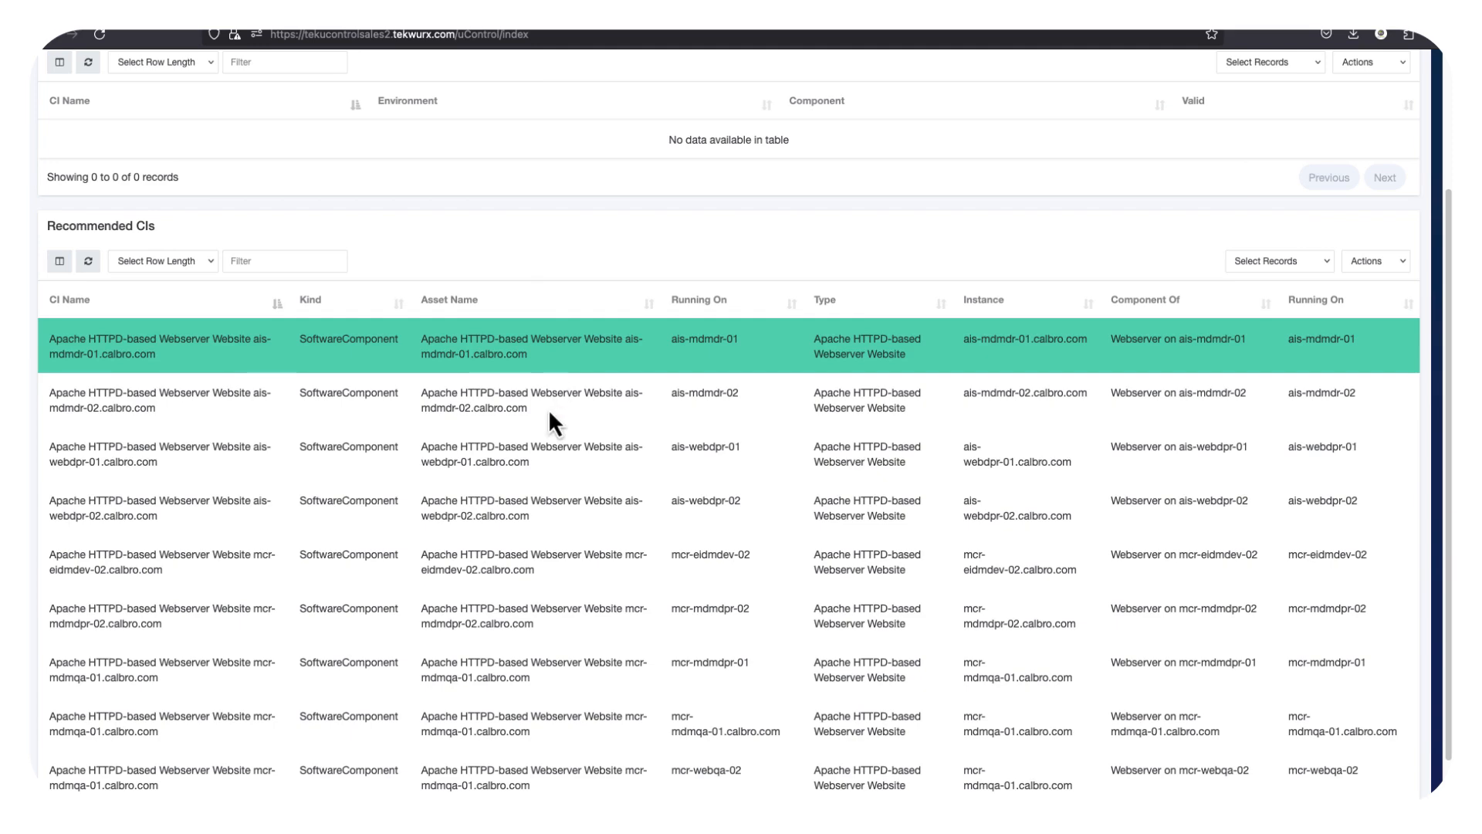
{"action": "left_click", "coordinate": [160, 263]}
{"action": "left_click", "coordinate": [157, 304]}
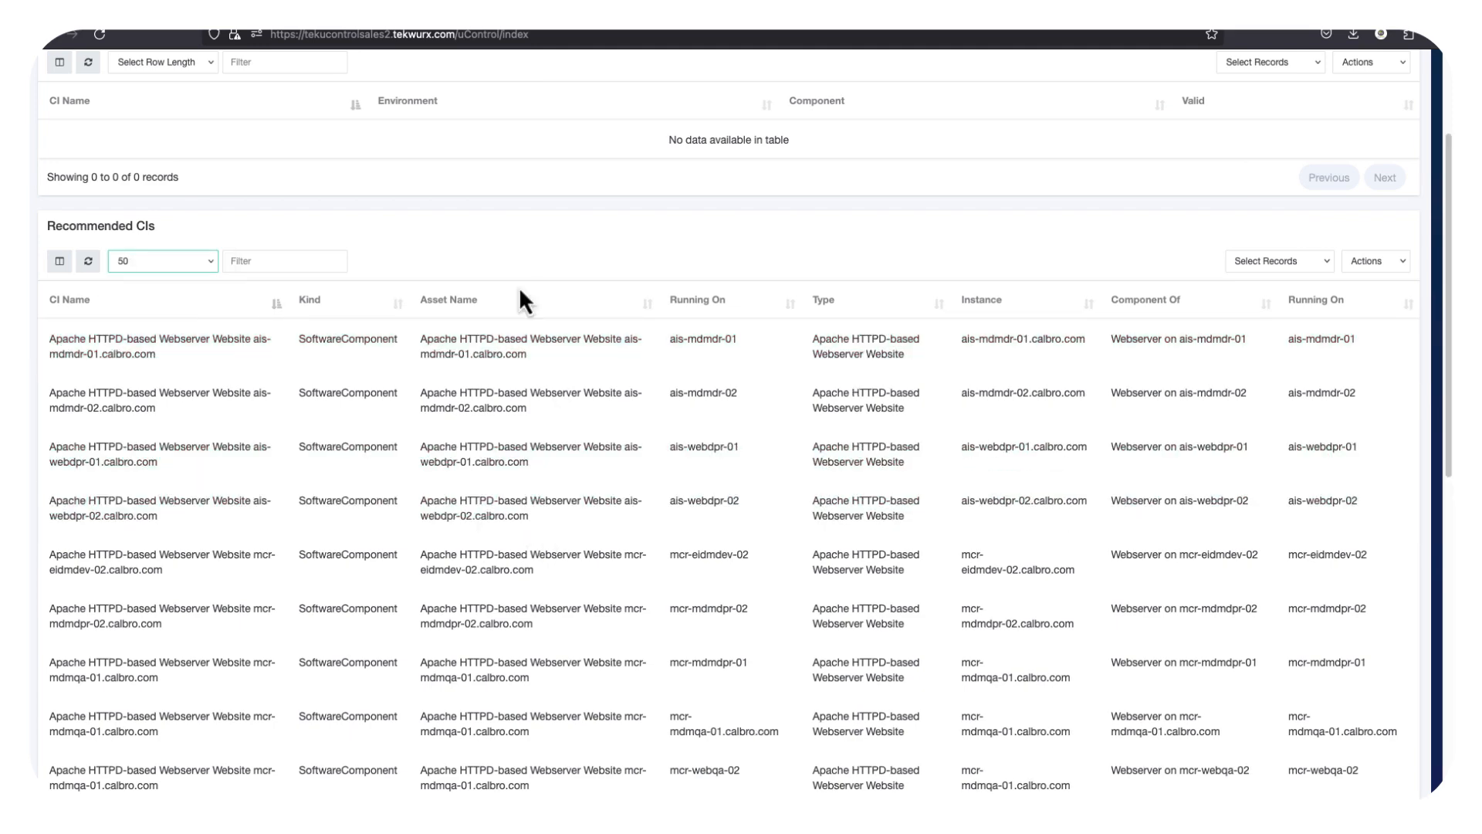
{"action": "left_click", "coordinate": [1276, 259]}
{"action": "left_click", "coordinate": [1275, 273]}
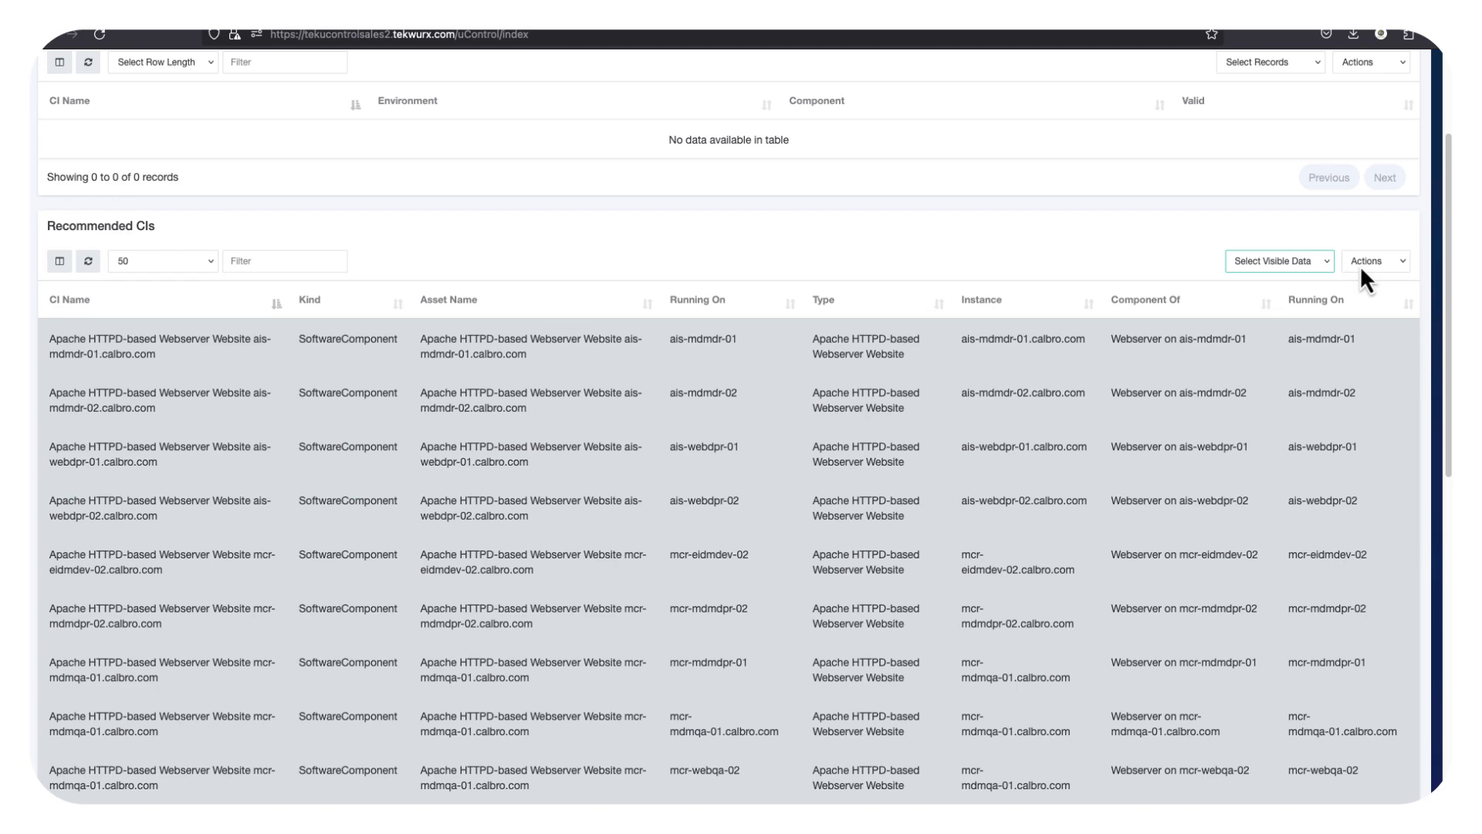
{"action": "left_click", "coordinate": [1364, 263]}
{"action": "left_click", "coordinate": [1364, 291]}
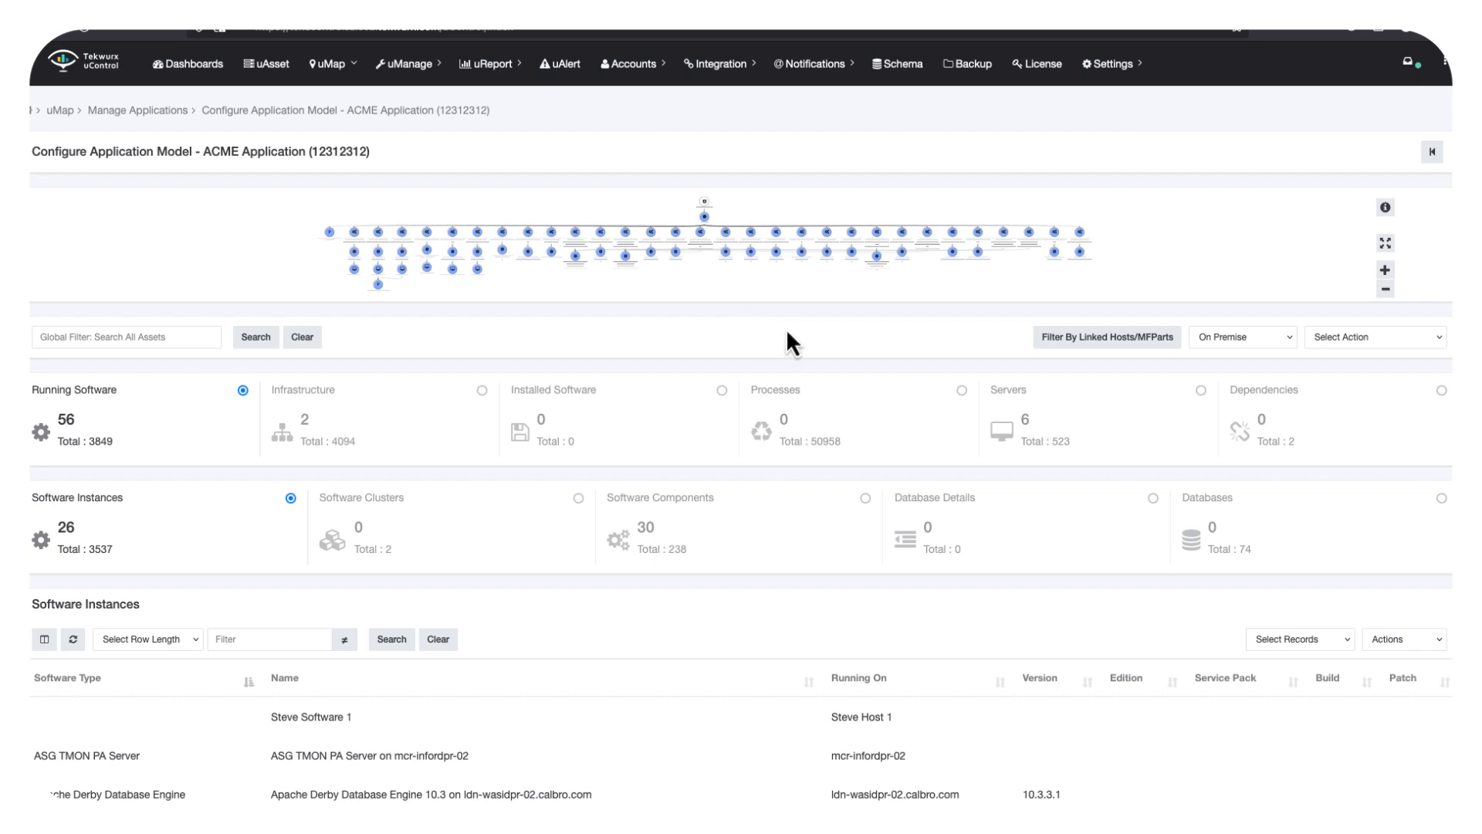
Switch the application's model type to Cloud and list the virtual machines under Infrastructure.
{"action": "left_click", "coordinate": [1258, 342]}
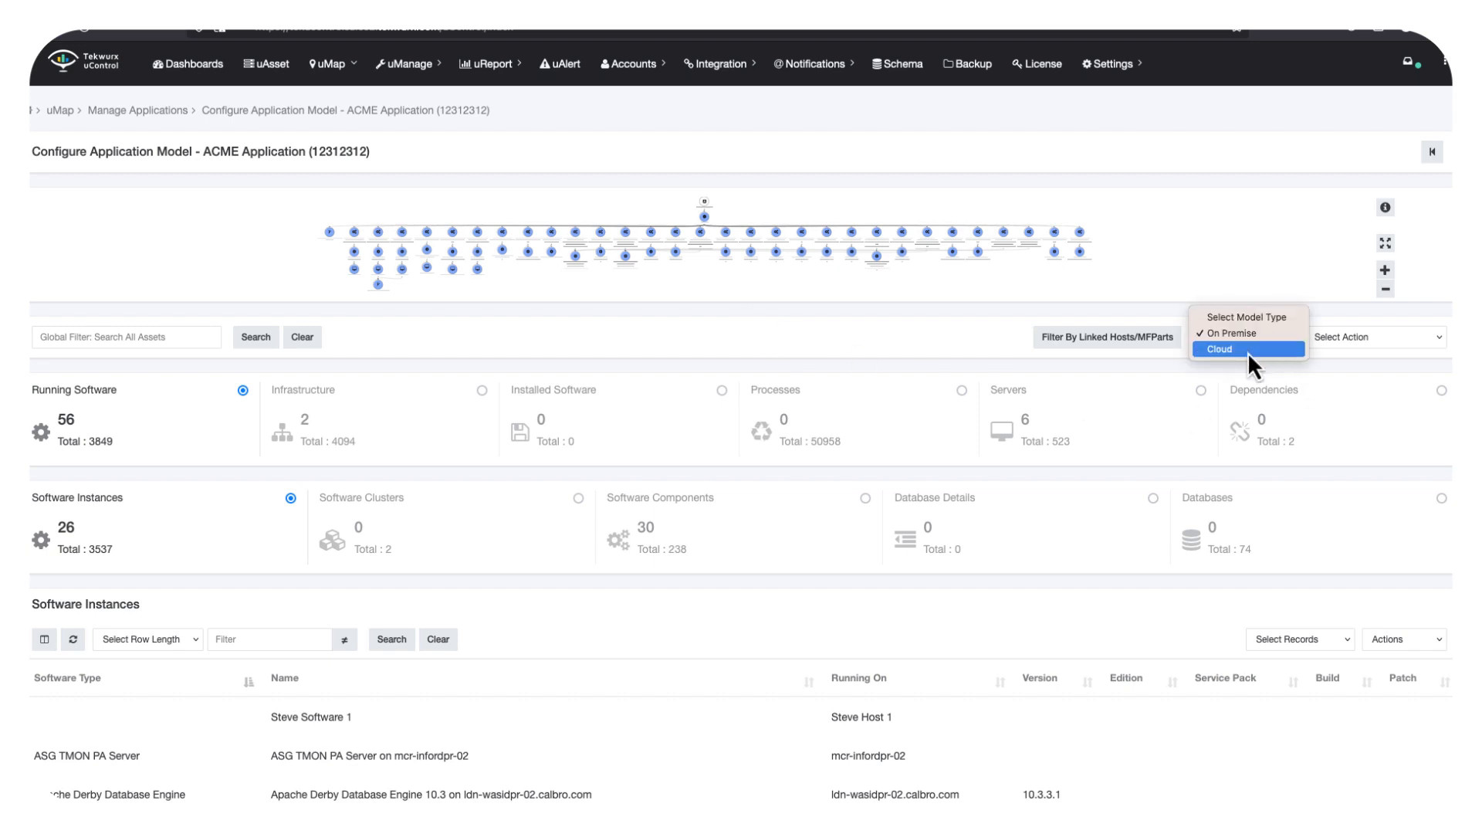
{"action": "left_click", "coordinate": [1248, 351]}
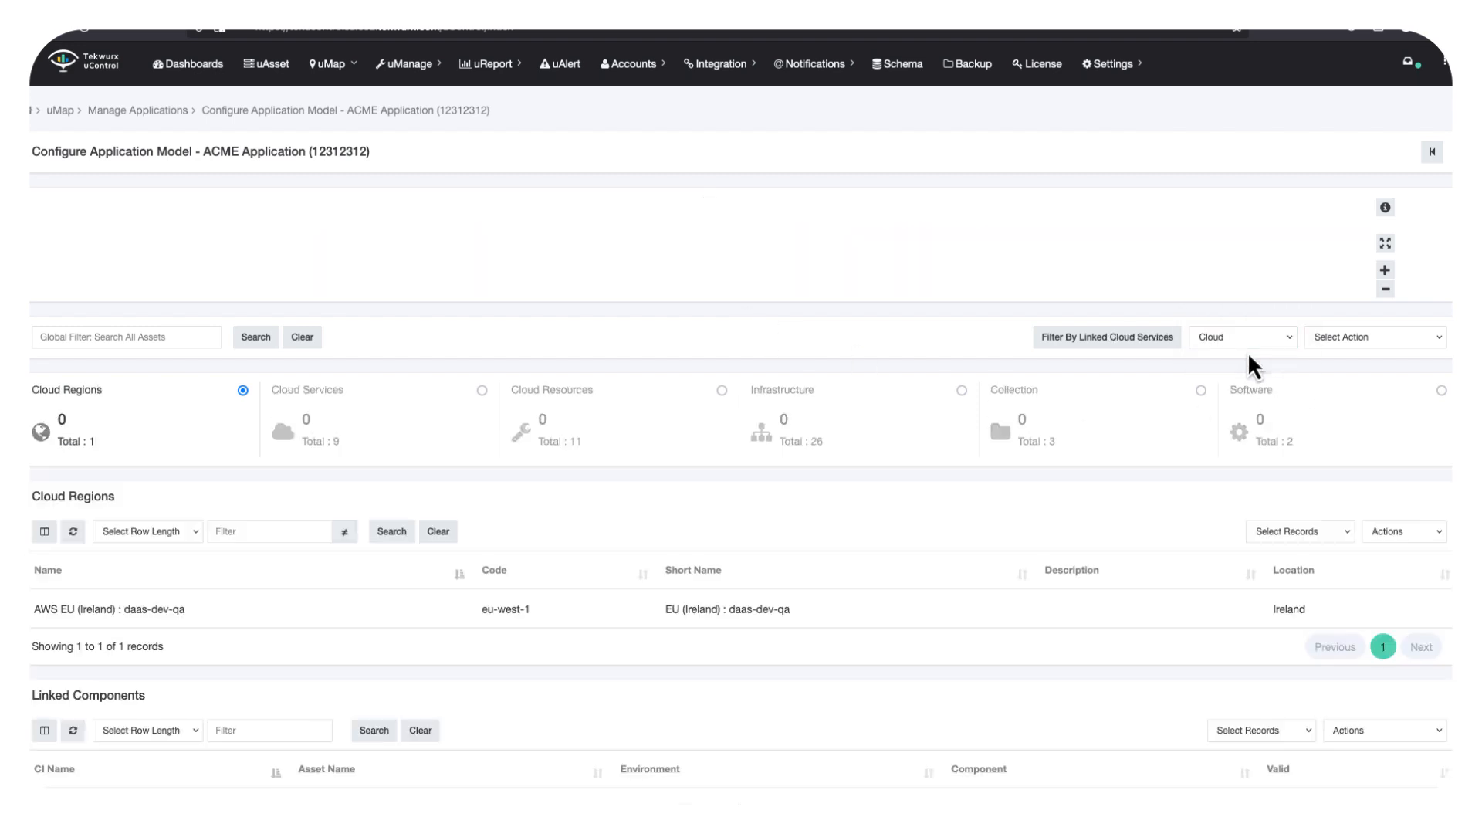
{"action": "left_click", "coordinate": [962, 391]}
{"action": "left_click", "coordinate": [578, 498]}
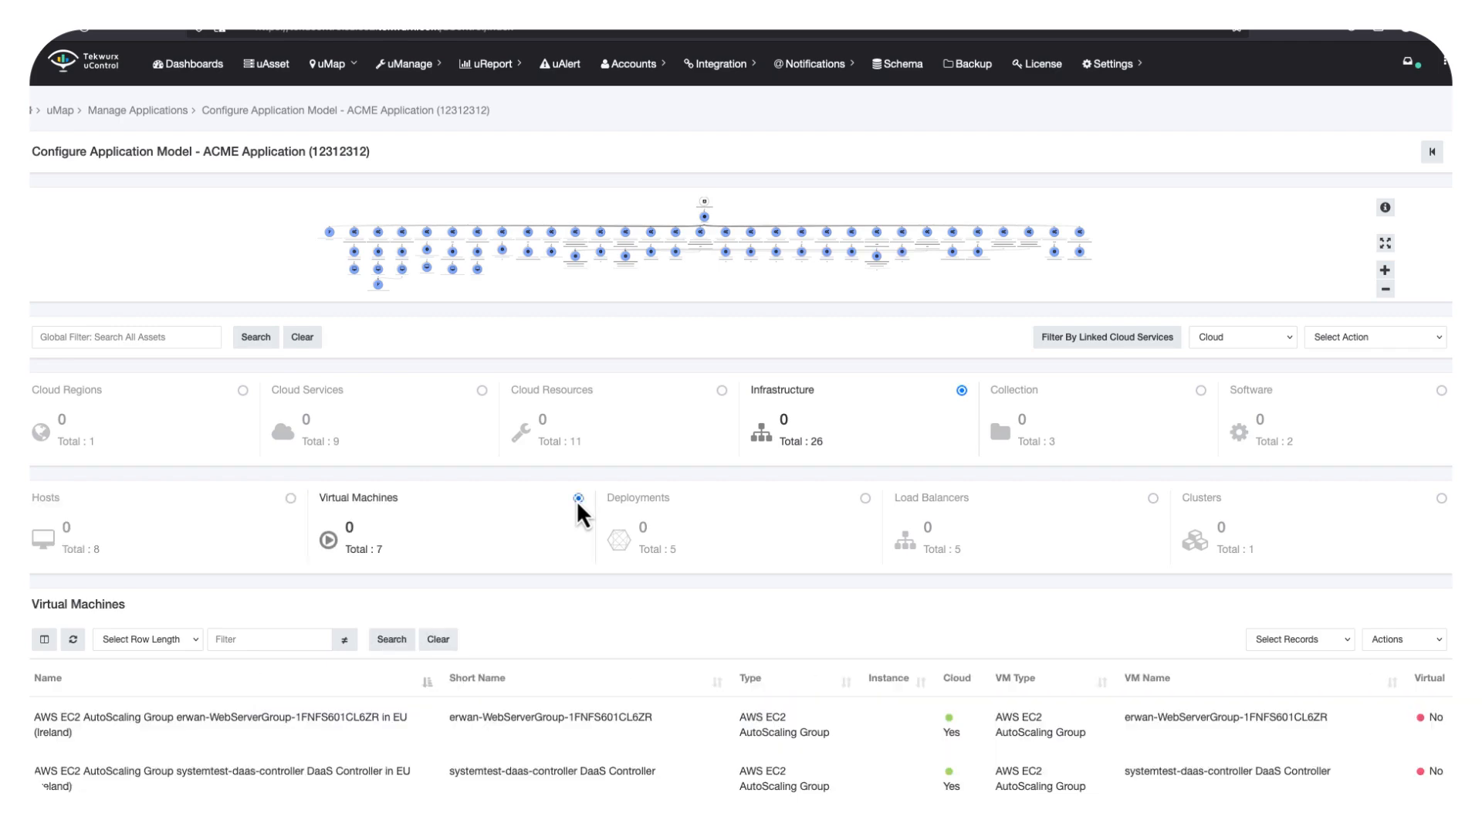
View the asset record of the first AWS EC2 AutoScaling Group virtual machine and examine its details and tags.
{"action": "scroll", "coordinate": [790, 534], "scroll_direction": "down", "scroll_amount": 3}
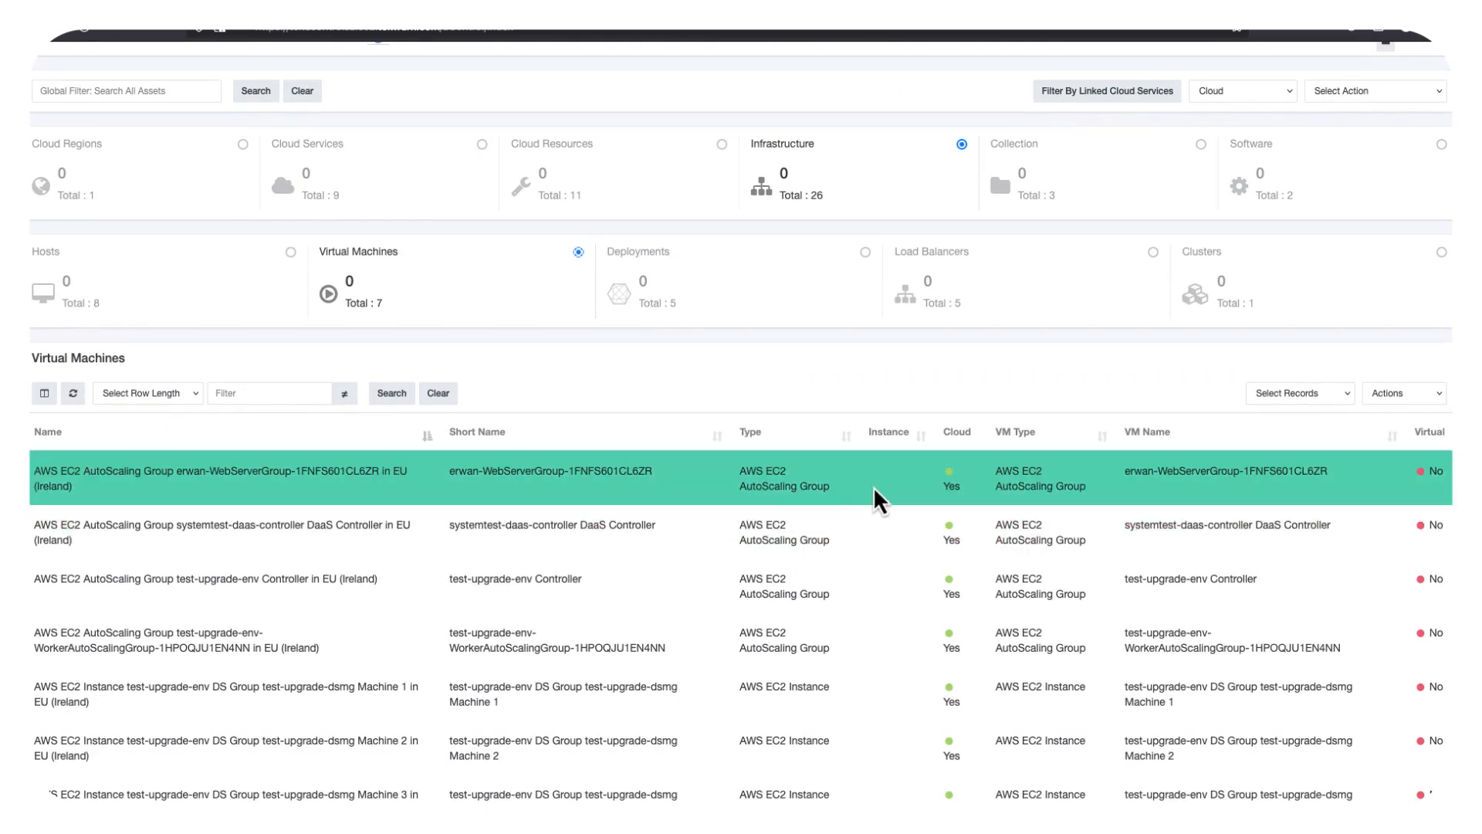
{"action": "left_click", "coordinate": [1417, 391]}
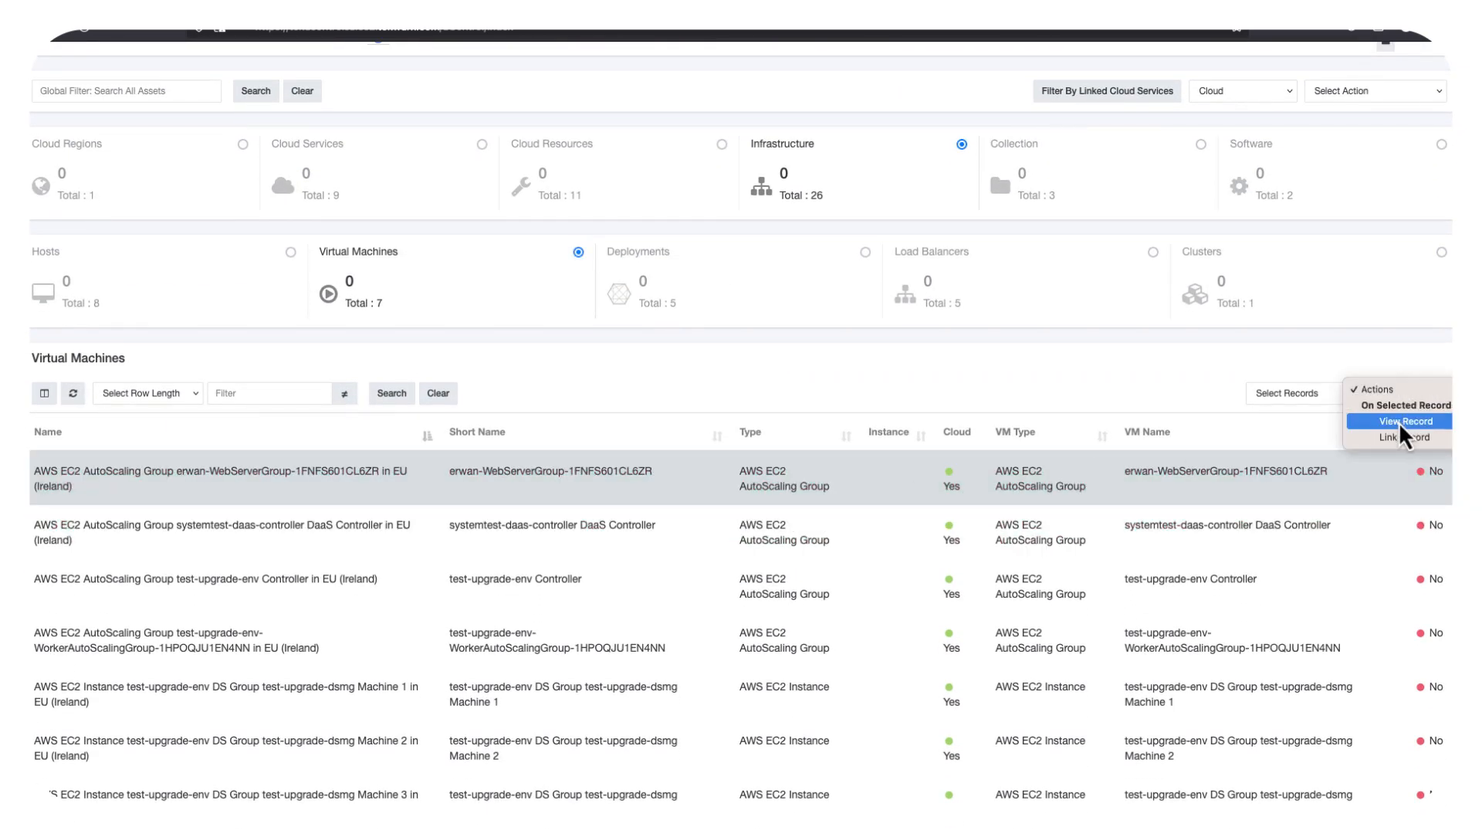
{"action": "left_click", "coordinate": [1399, 422]}
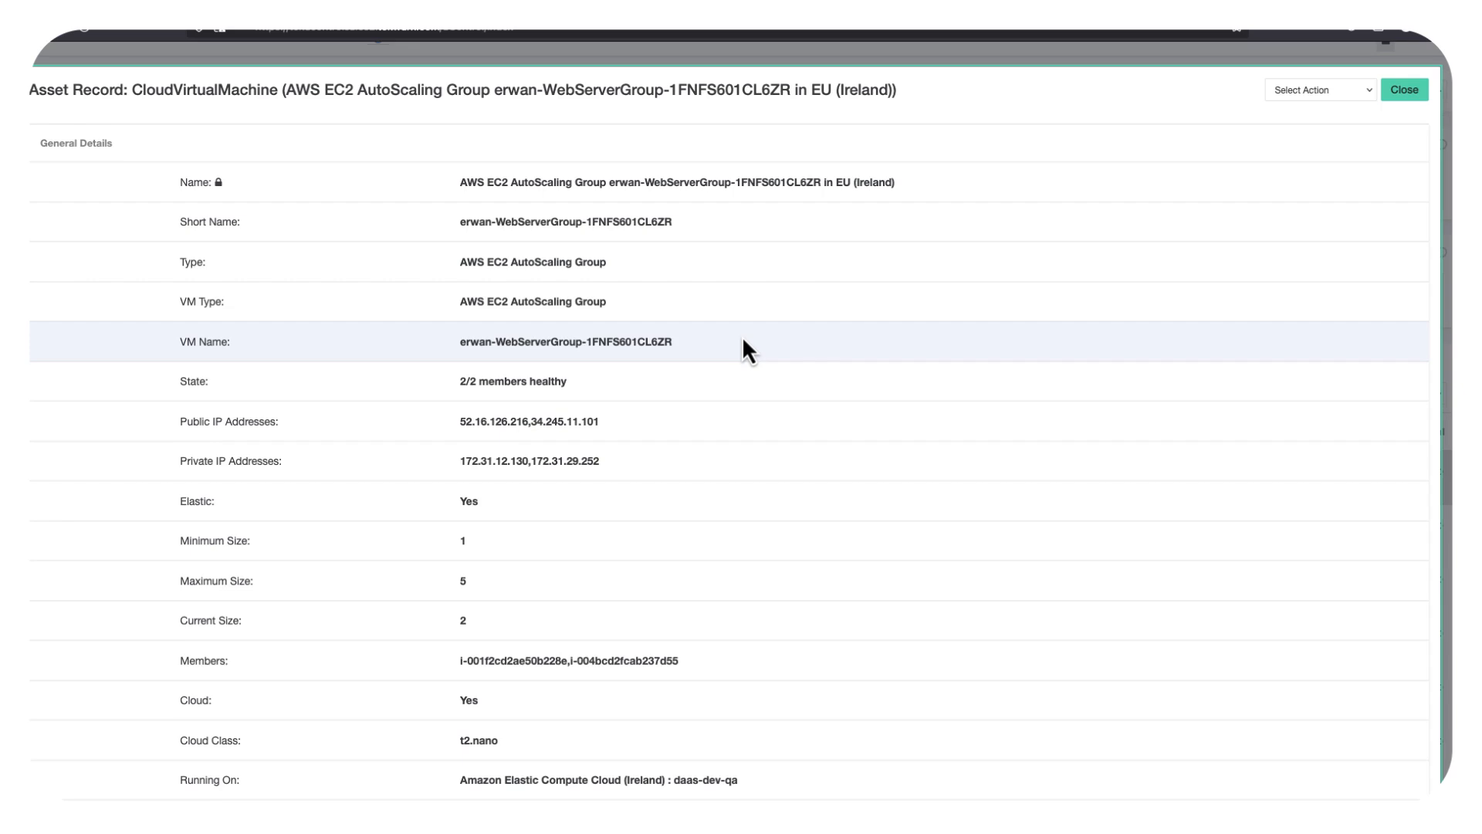
{"action": "scroll", "coordinate": [742, 339], "scroll_direction": "down", "scroll_amount": 5}
{"action": "scroll", "coordinate": [743, 340], "scroll_direction": "down", "scroll_amount": 3}
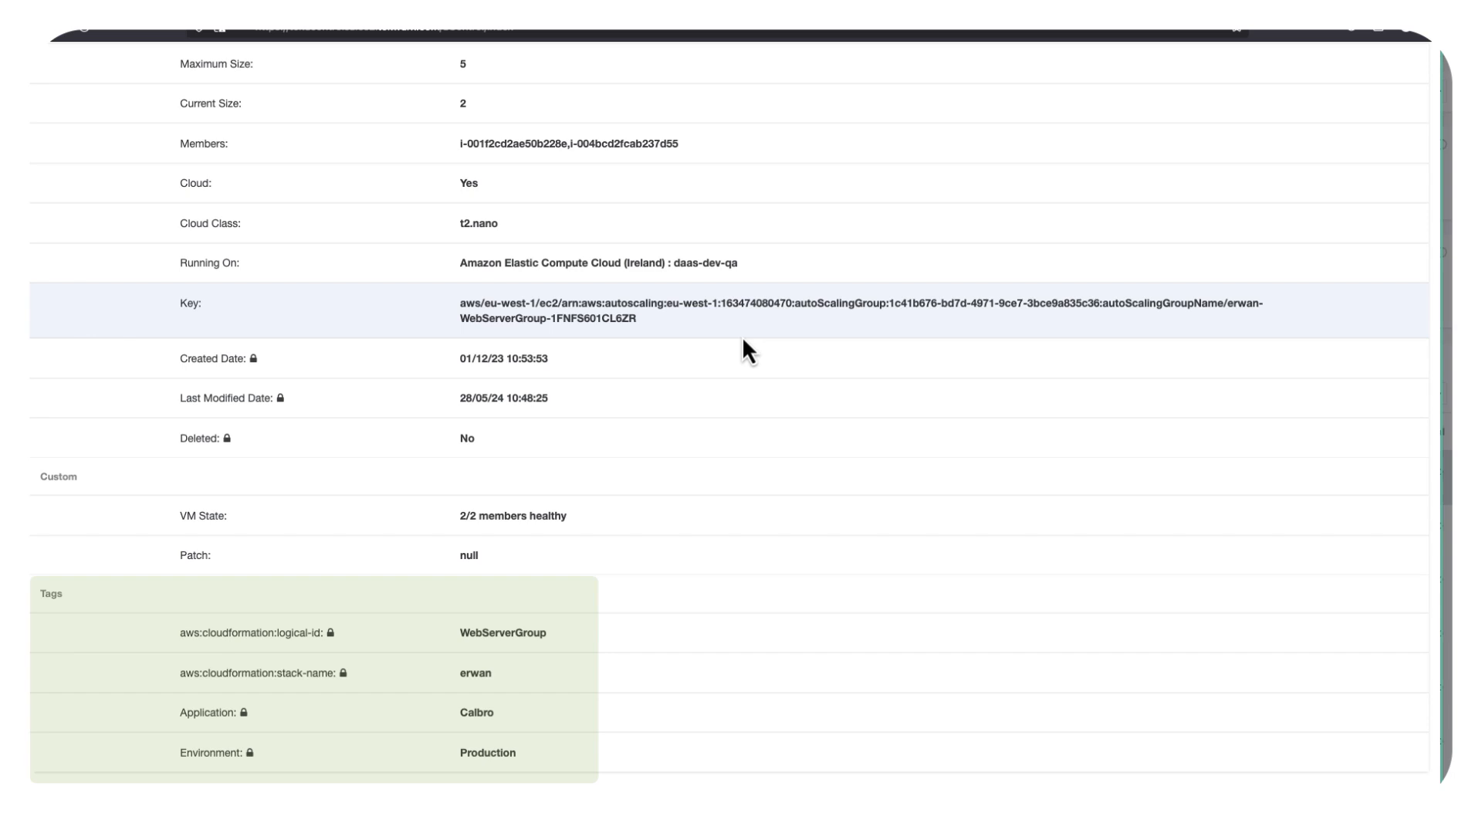
{"action": "scroll", "coordinate": [743, 335], "scroll_direction": "up", "scroll_amount": 8}
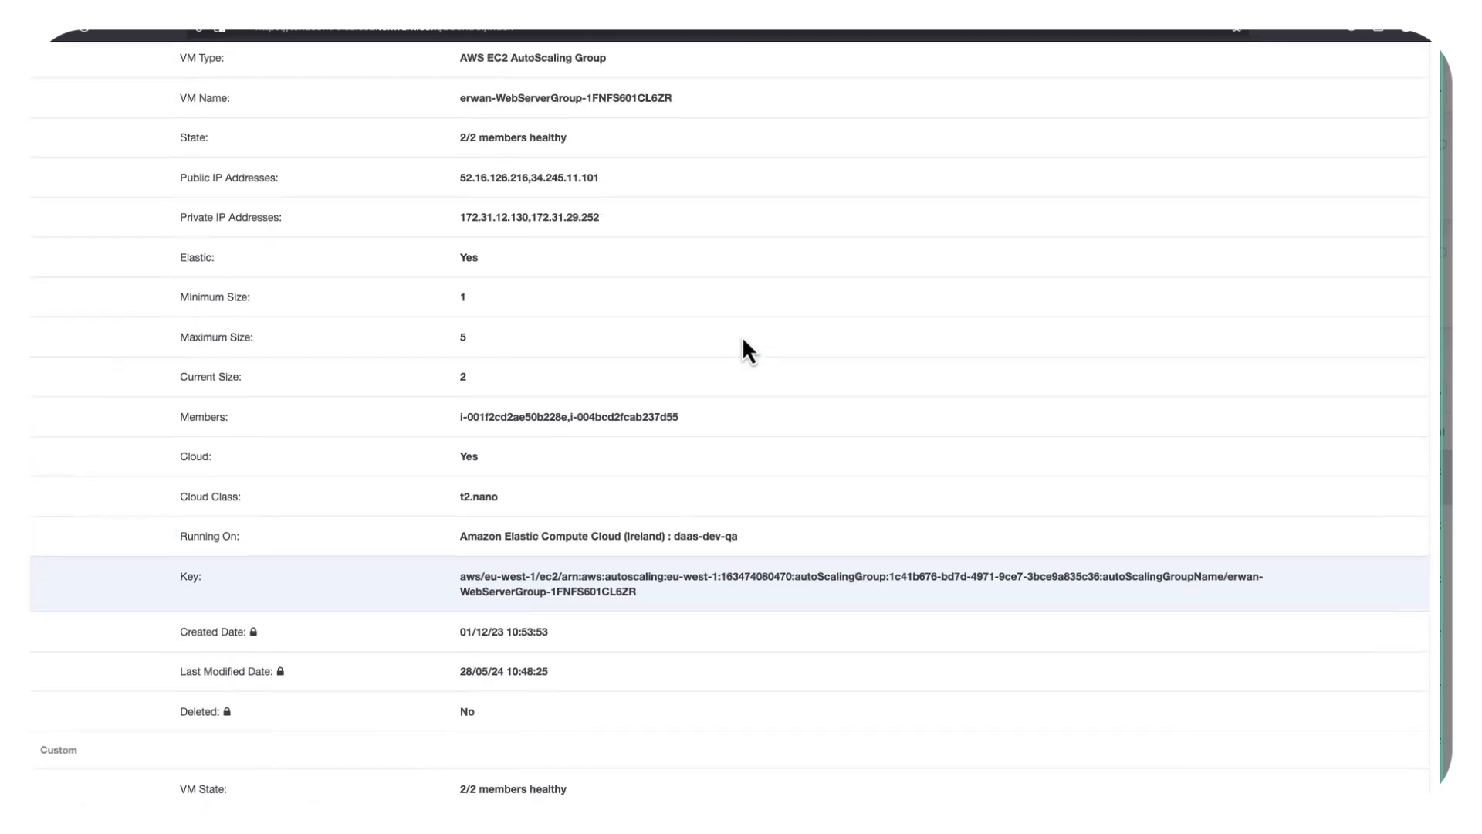
Start a drift rule from the virtual machine's record and name it "Calbro Cloud Virtual Machines".
{"action": "left_click", "coordinate": [1301, 90]}
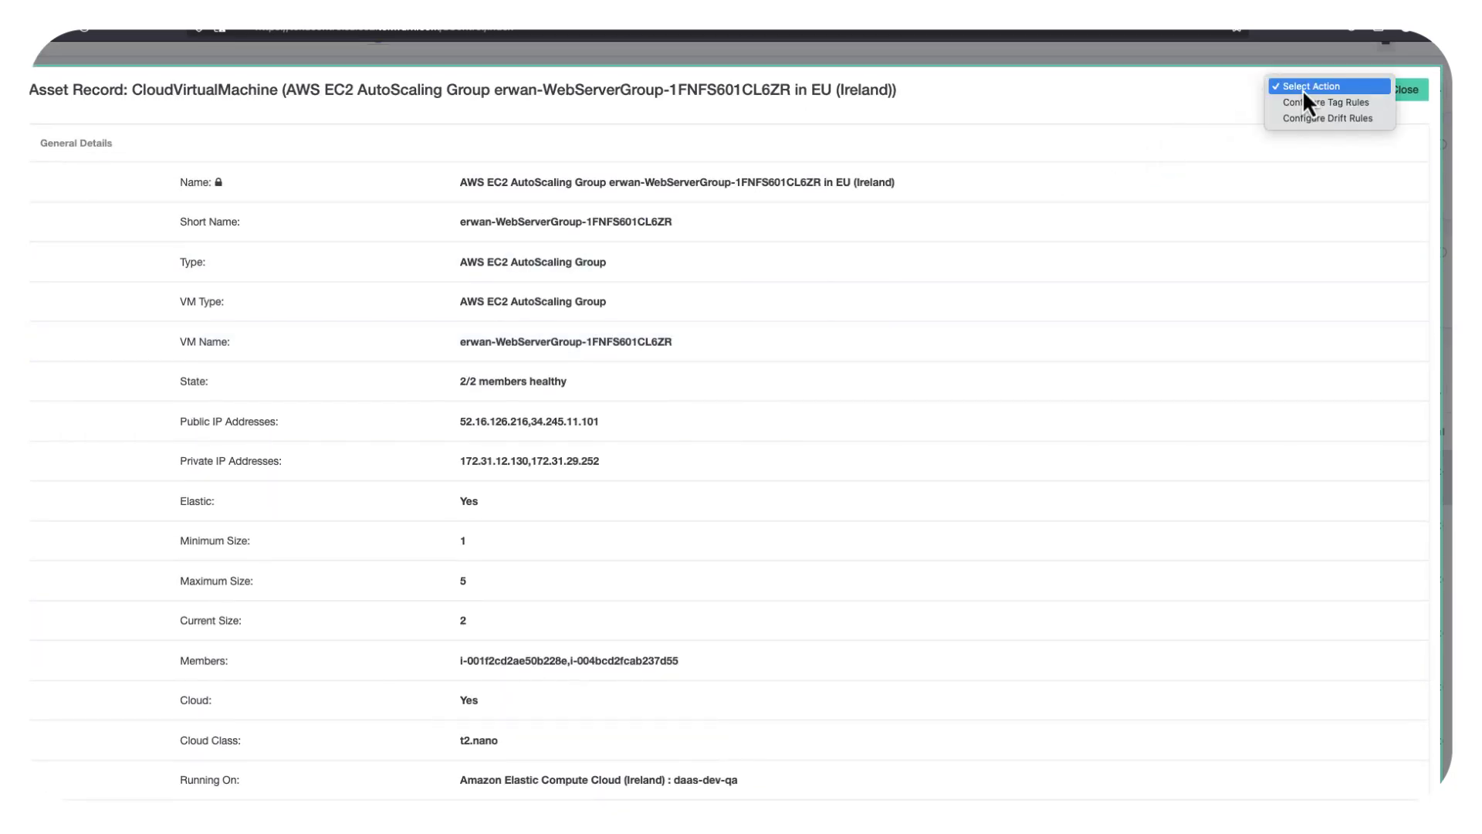
{"action": "left_click", "coordinate": [1303, 116]}
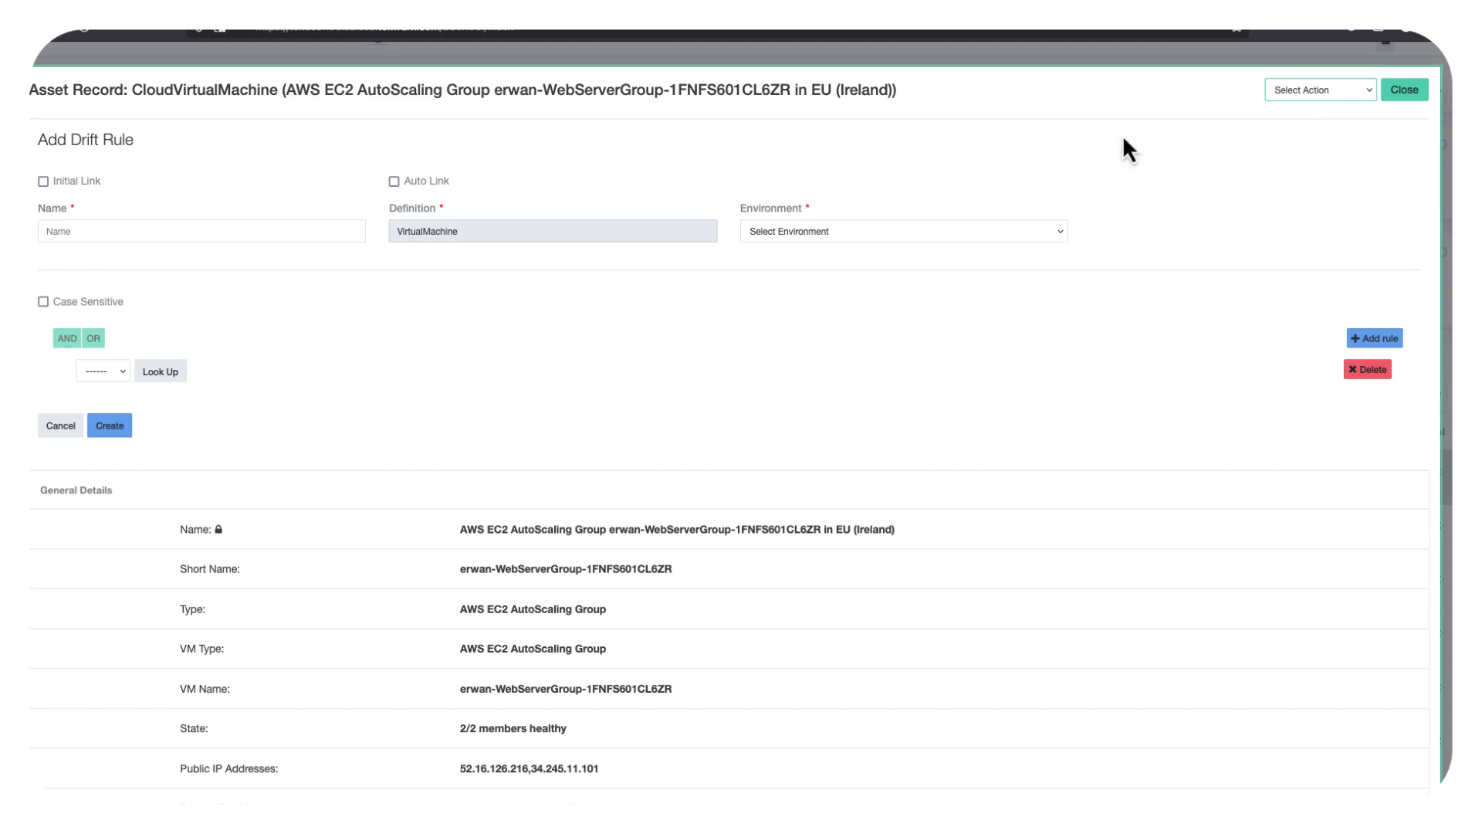
{"action": "left_click", "coordinate": [87, 231]}
{"action": "type", "text": "Calbro Cloud Virtual Machines"}
Define the drift rule's first condition as the Application tag equal to "Calbro".
{"action": "left_click", "coordinate": [113, 372]}
{"action": "left_click", "coordinate": [114, 370]}
{"action": "left_click", "coordinate": [162, 373]}
{"action": "left_click", "coordinate": [871, 163]}
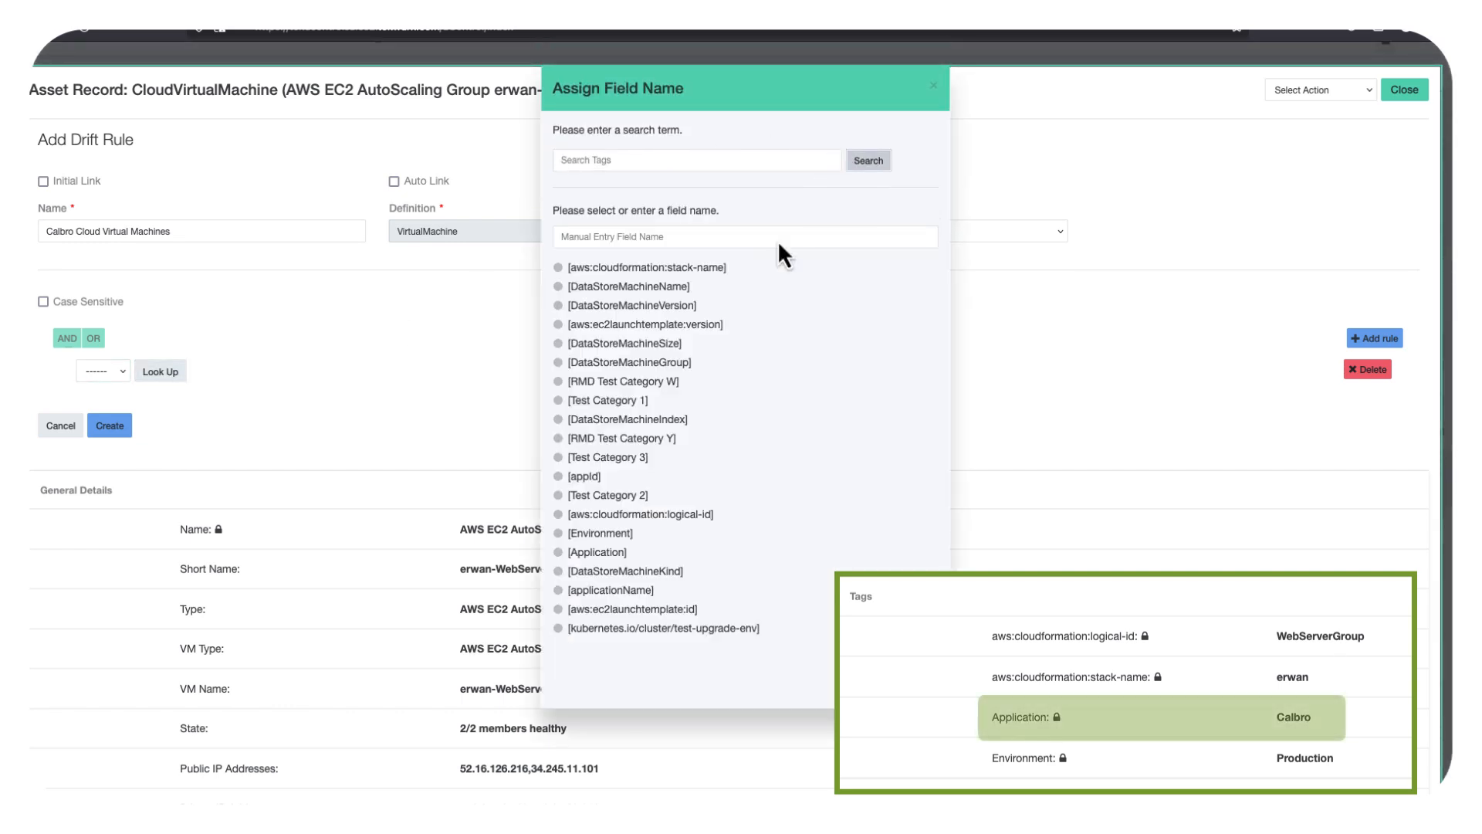
{"action": "left_click", "coordinate": [558, 553]}
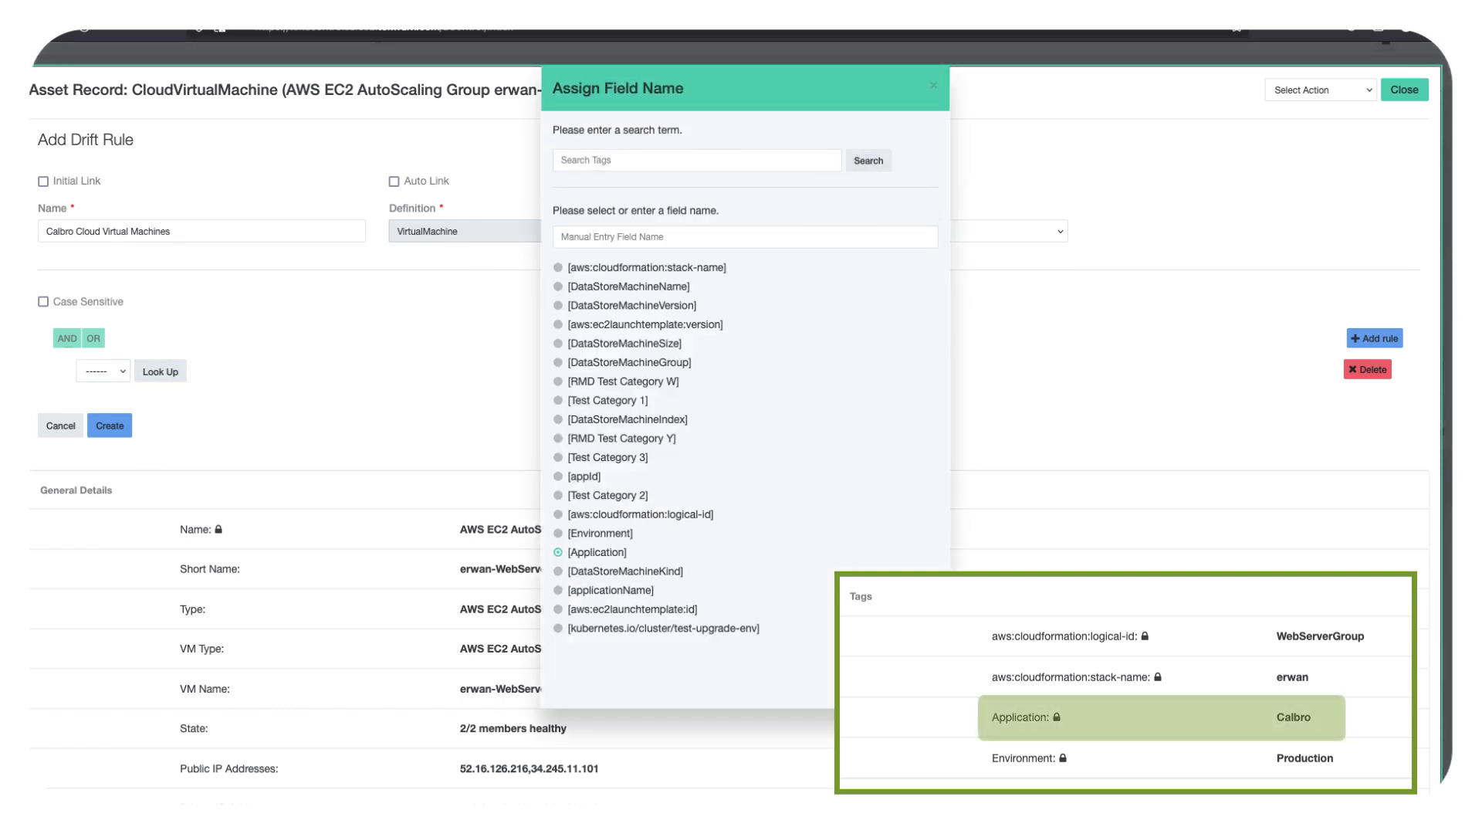
{"action": "left_click", "coordinate": [348, 369]}
{"action": "type", "text": "Calbro"}
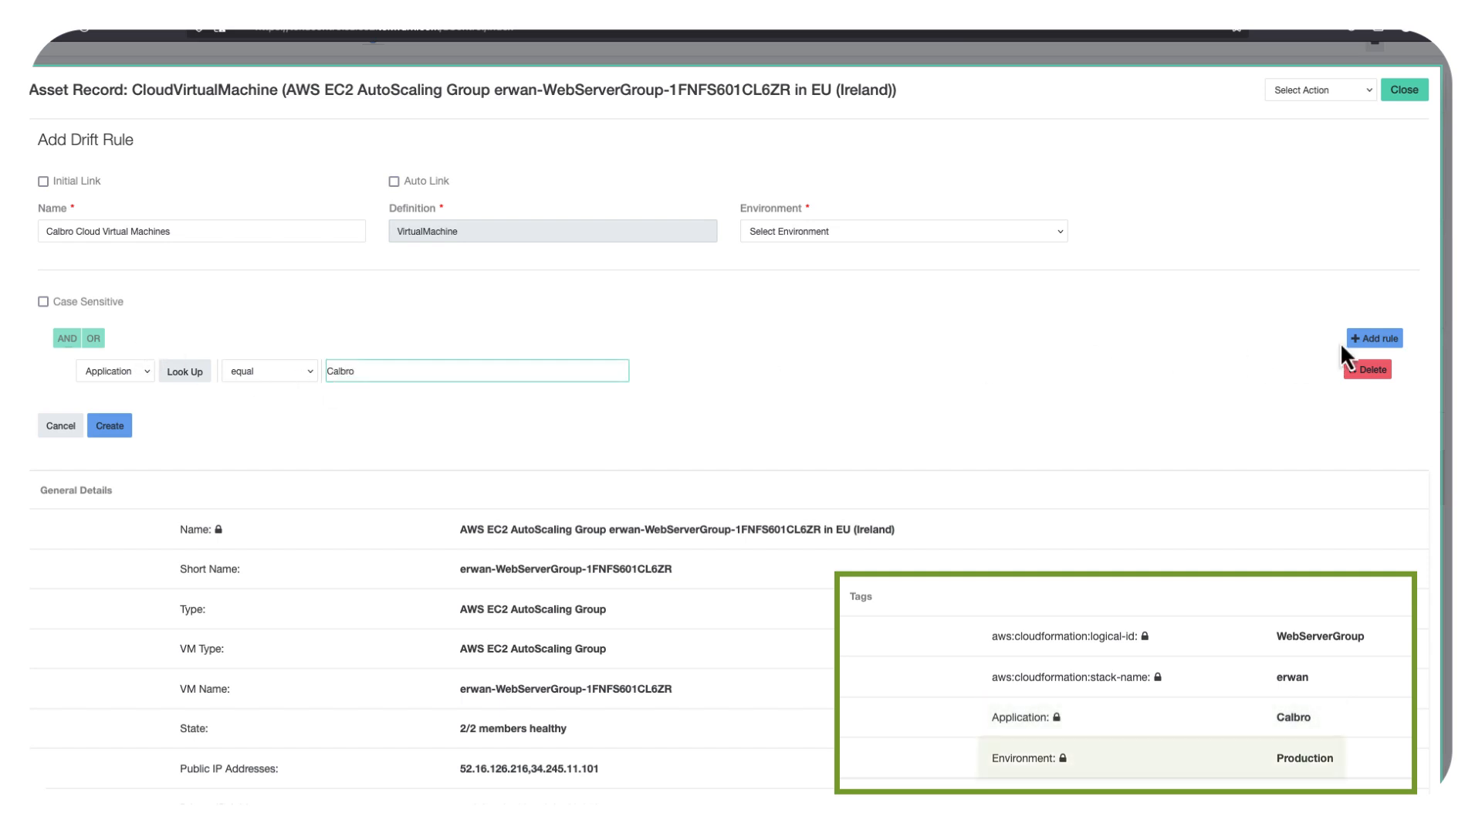
Add a second condition with the Environment tag equal to "Production", then create the rule for the Production environment.
{"action": "left_click", "coordinate": [1378, 338]}
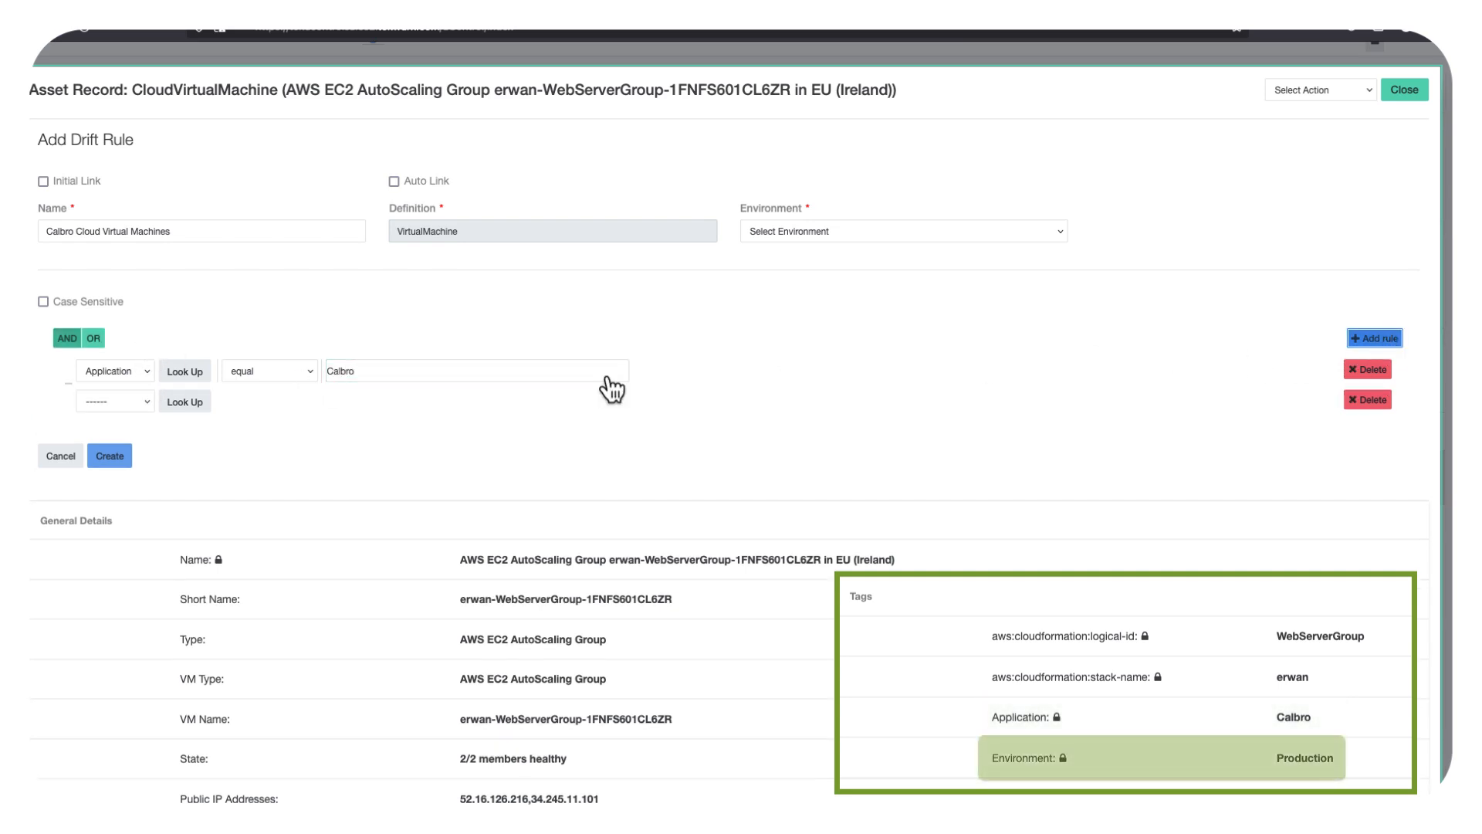
{"action": "left_click", "coordinate": [181, 403]}
{"action": "left_click", "coordinate": [863, 162]}
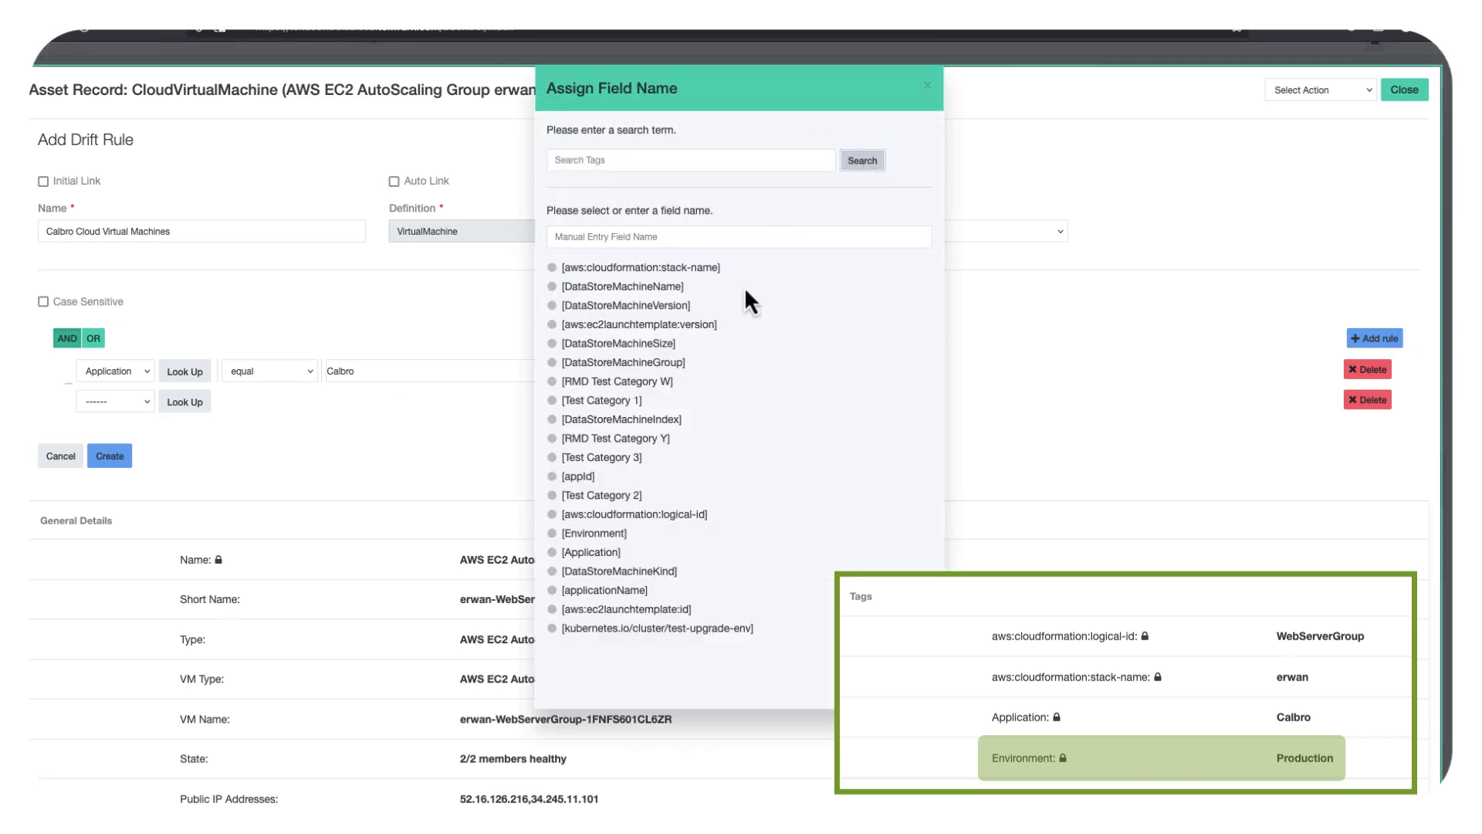
{"action": "left_click", "coordinate": [580, 534]}
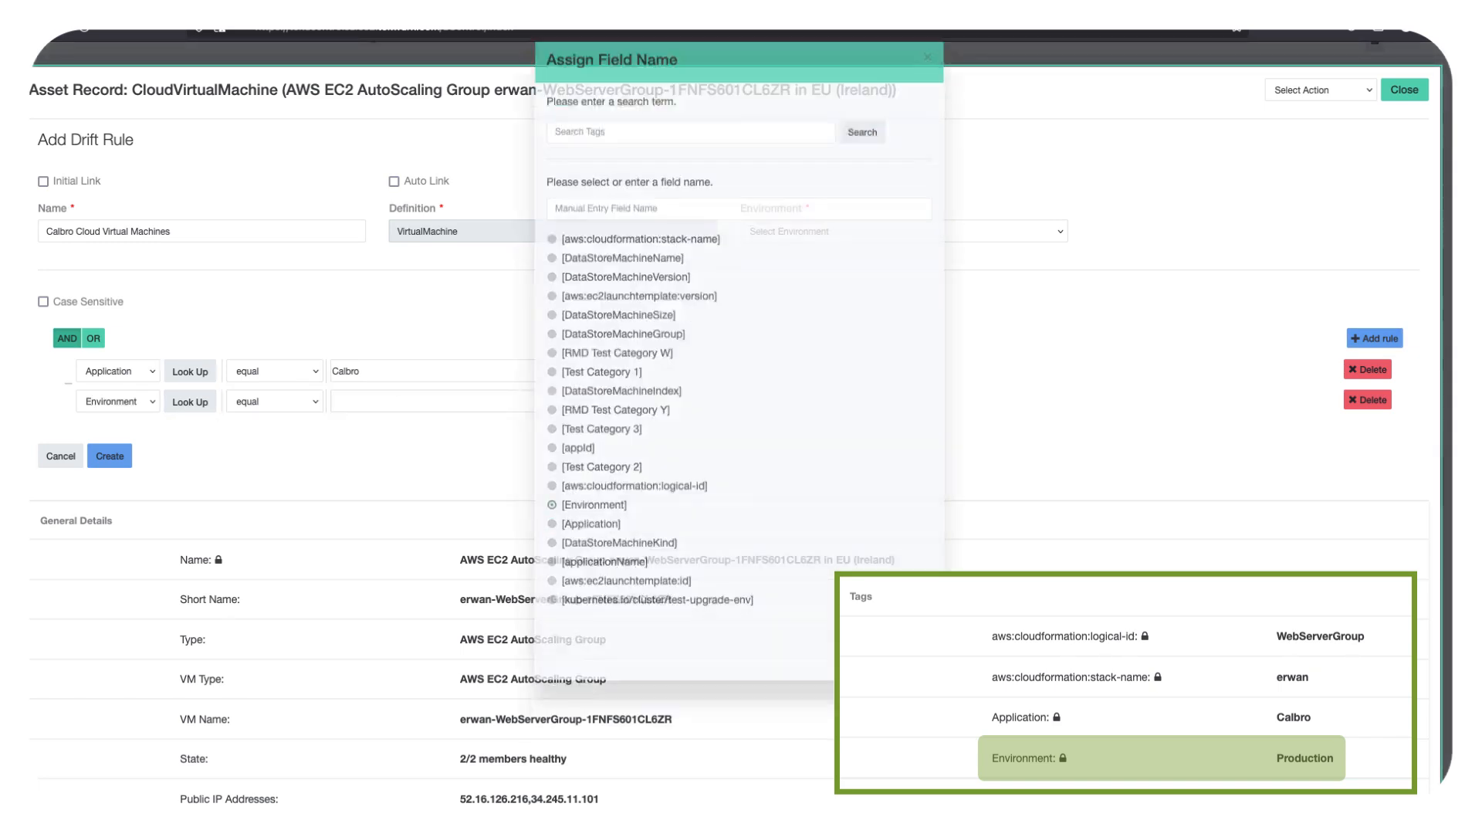
{"action": "type", "text": "Pro"}
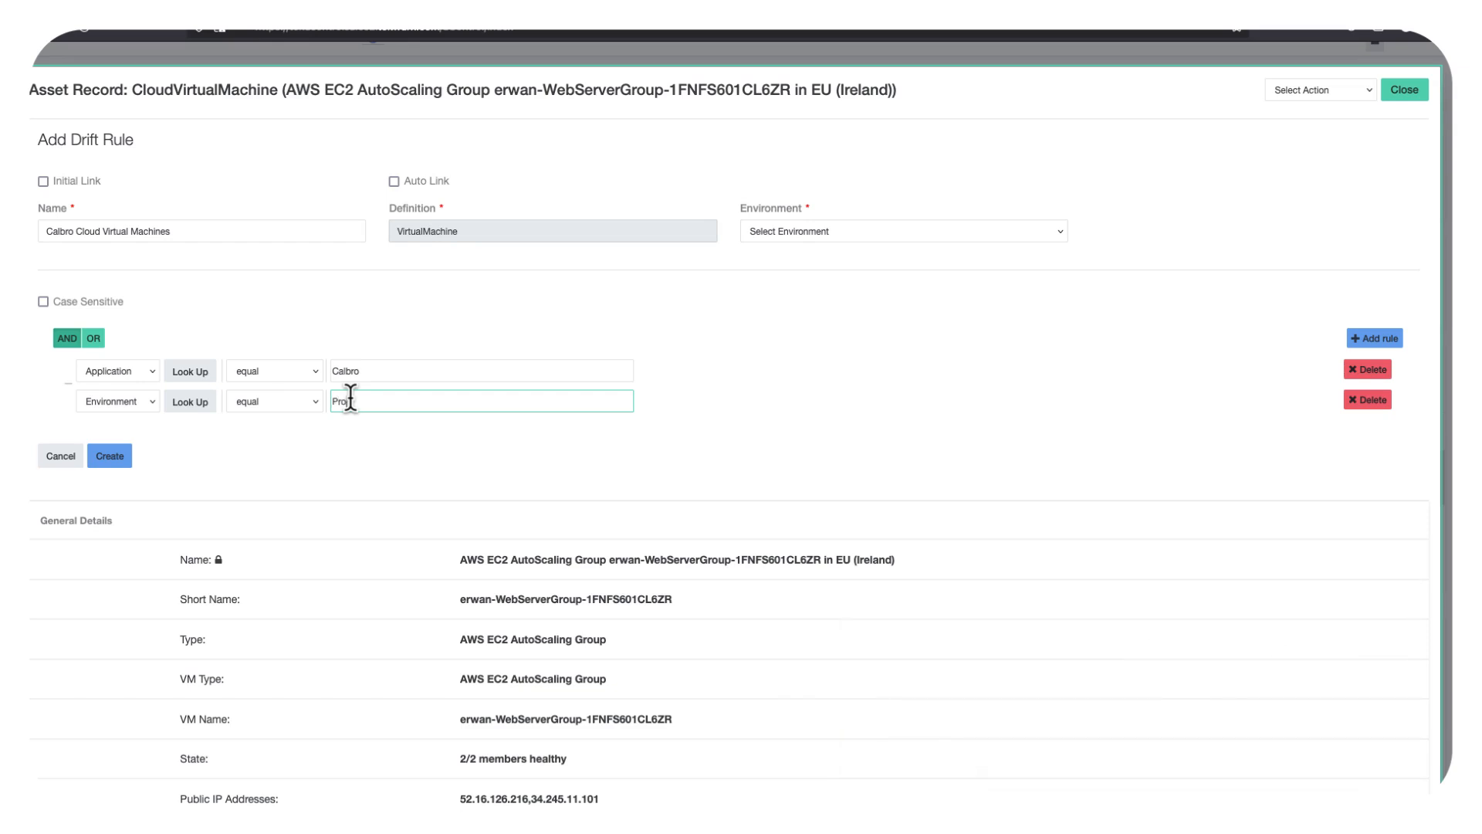
{"action": "type", "text": "duction"}
{"action": "left_click", "coordinate": [866, 230]}
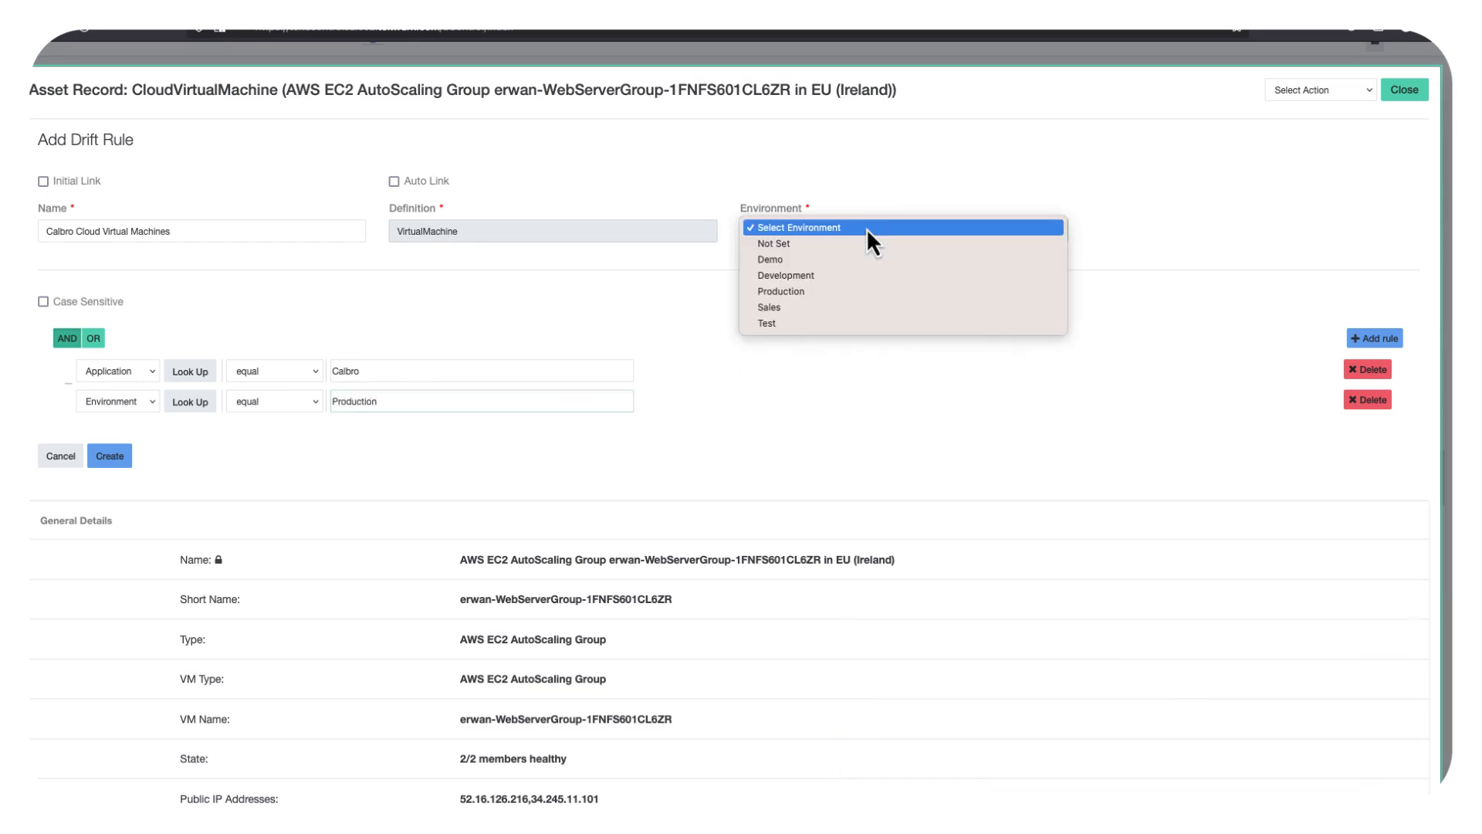
{"action": "left_click", "coordinate": [834, 293]}
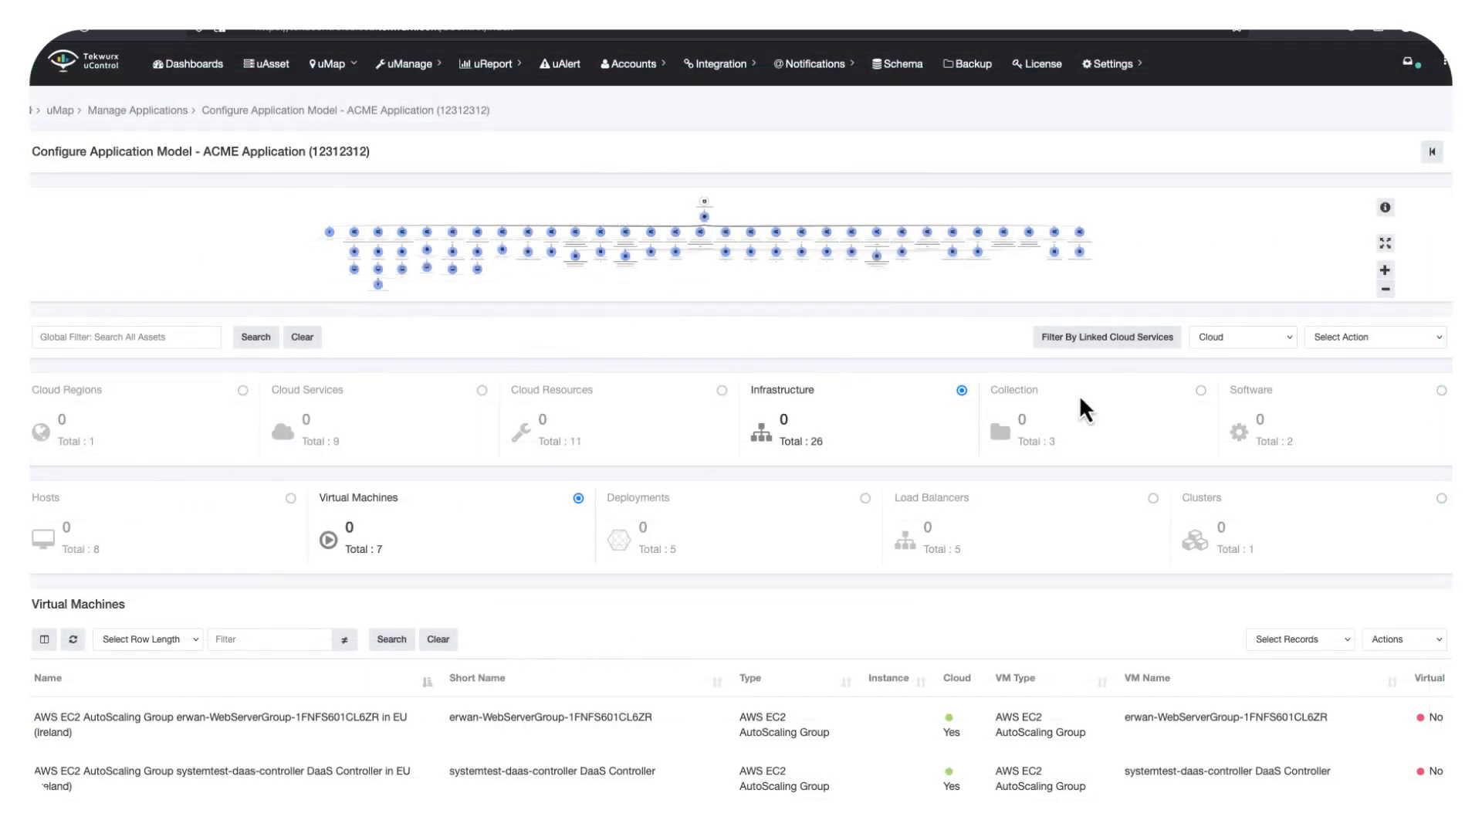
Show the CIs of the application's "Calbro Cloud Virtual Machines" tag rule, examine the recommended ones and return to the rule list.
{"action": "left_click", "coordinate": [1382, 340]}
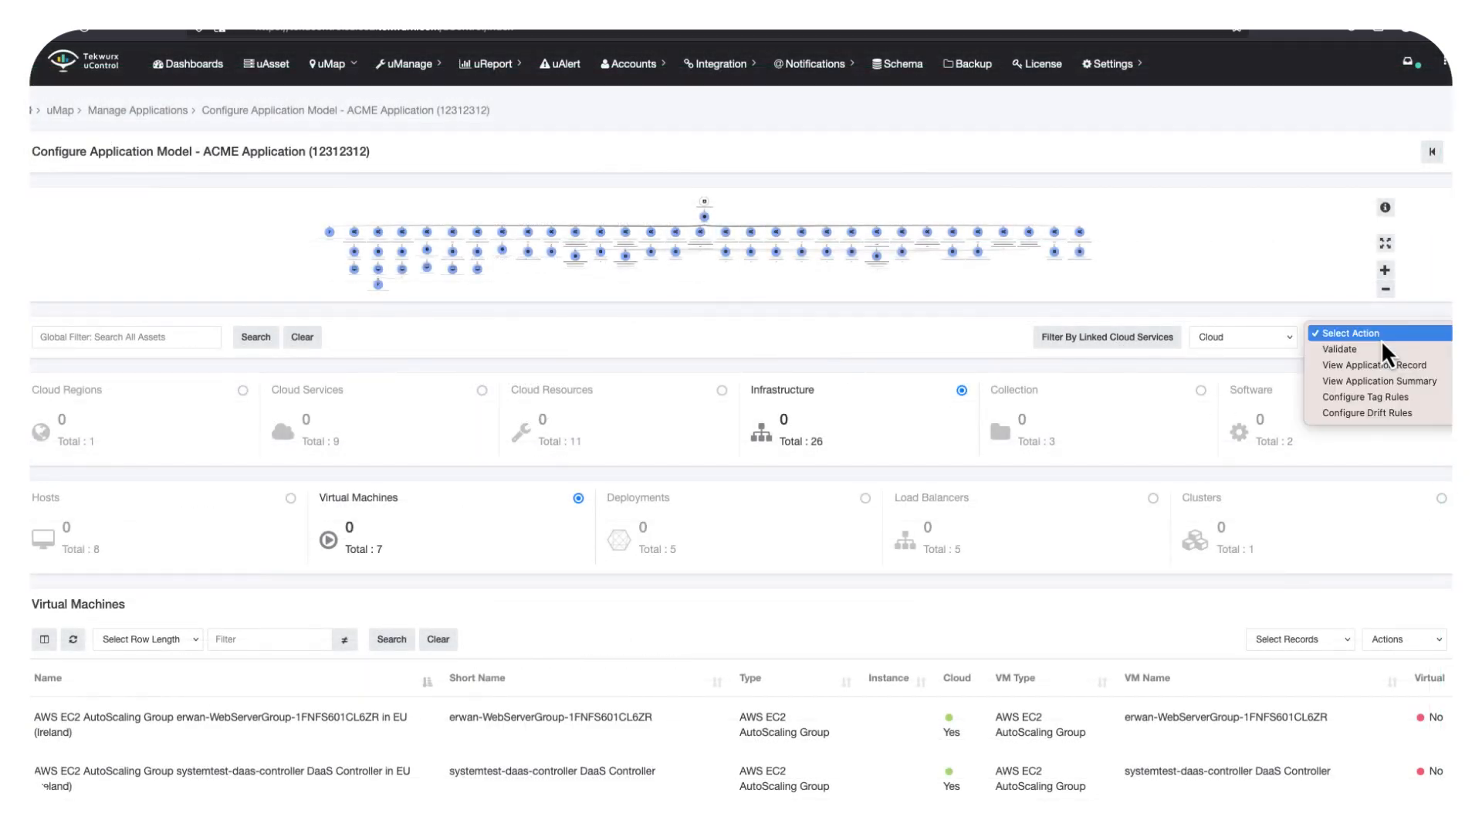
{"action": "left_click", "coordinate": [1370, 399]}
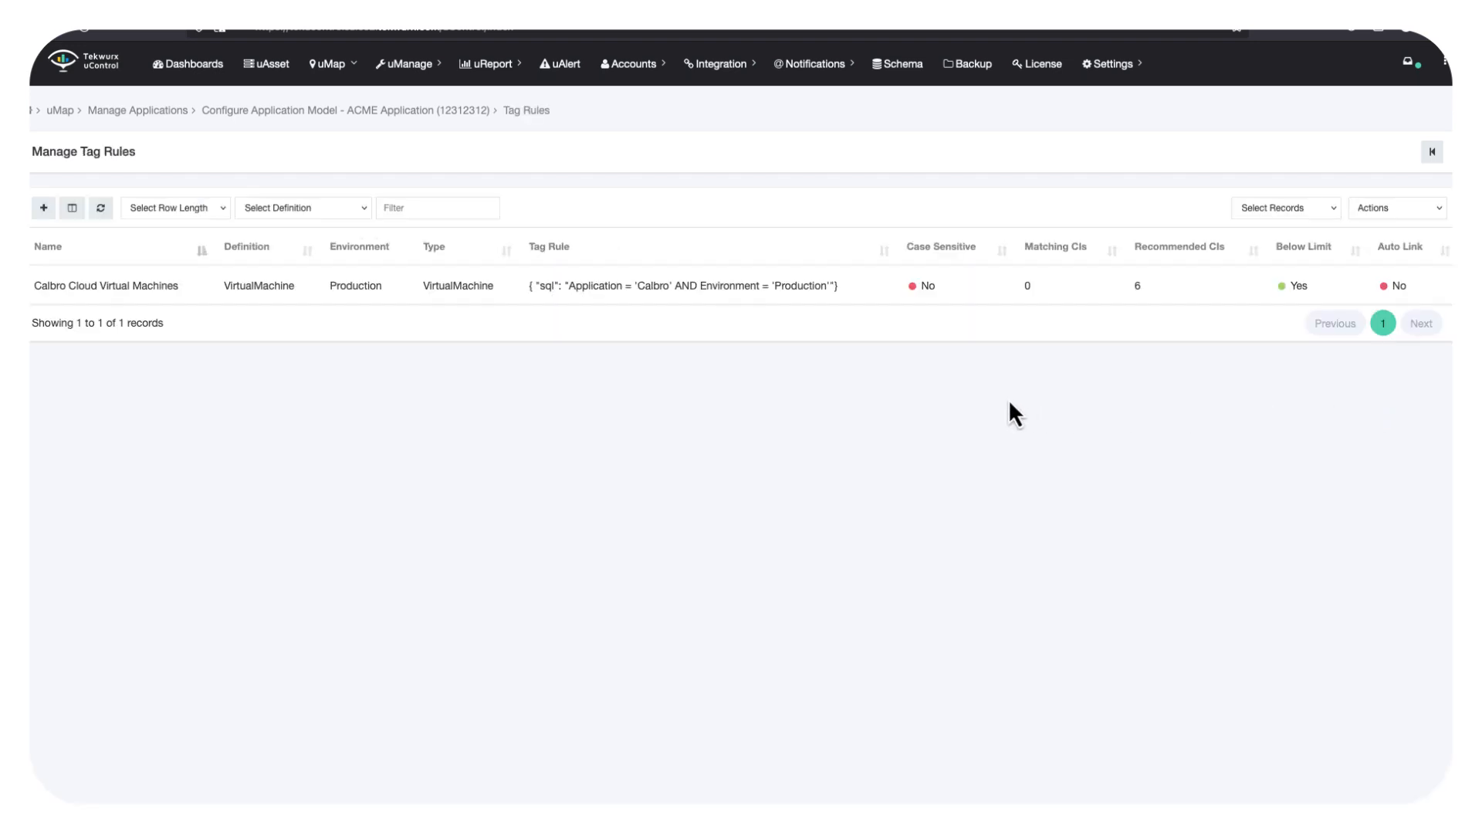
{"action": "left_click", "coordinate": [1011, 285]}
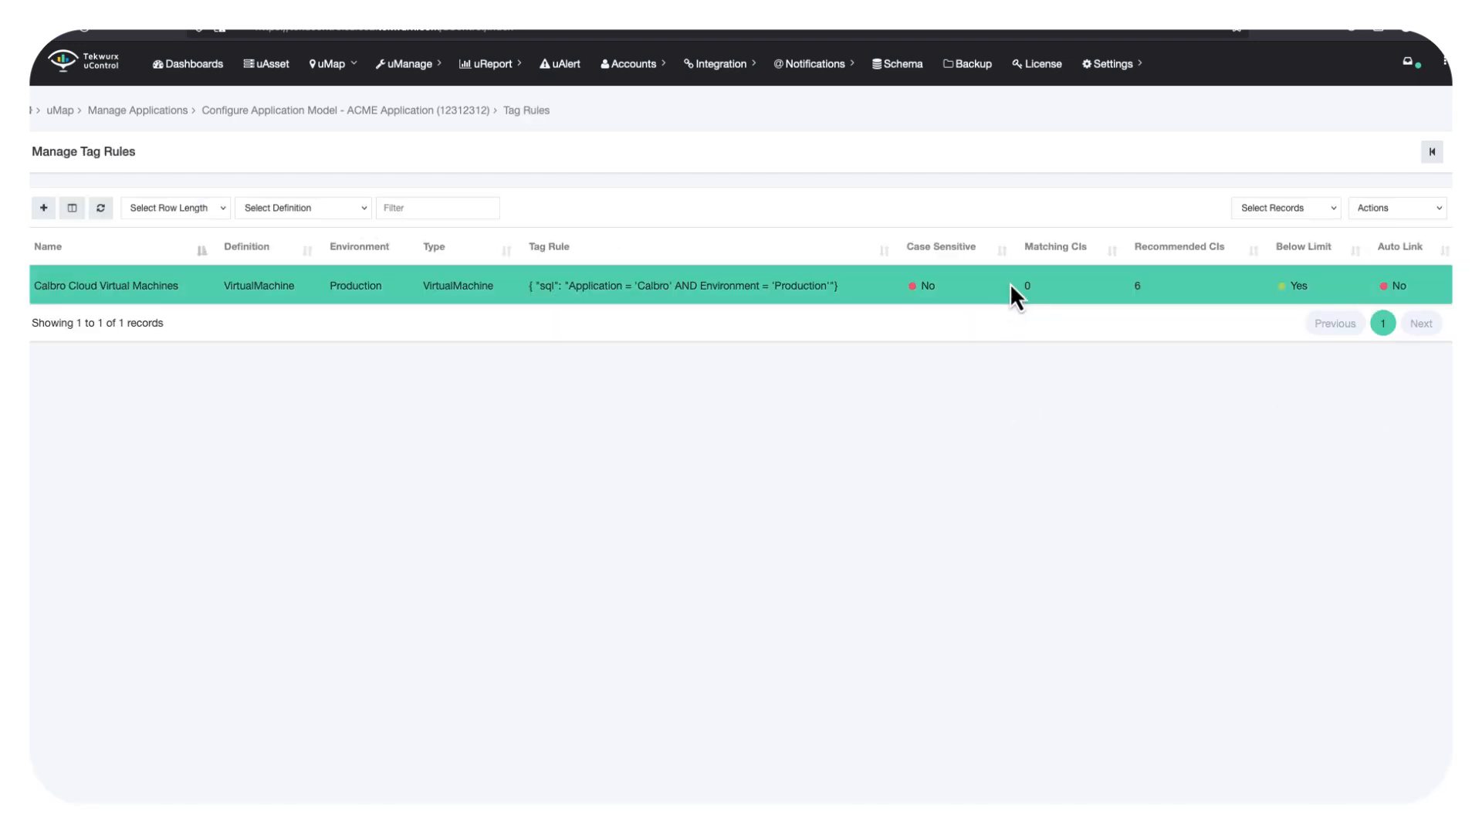
{"action": "left_click", "coordinate": [1377, 208]}
{"action": "left_click", "coordinate": [1377, 267]}
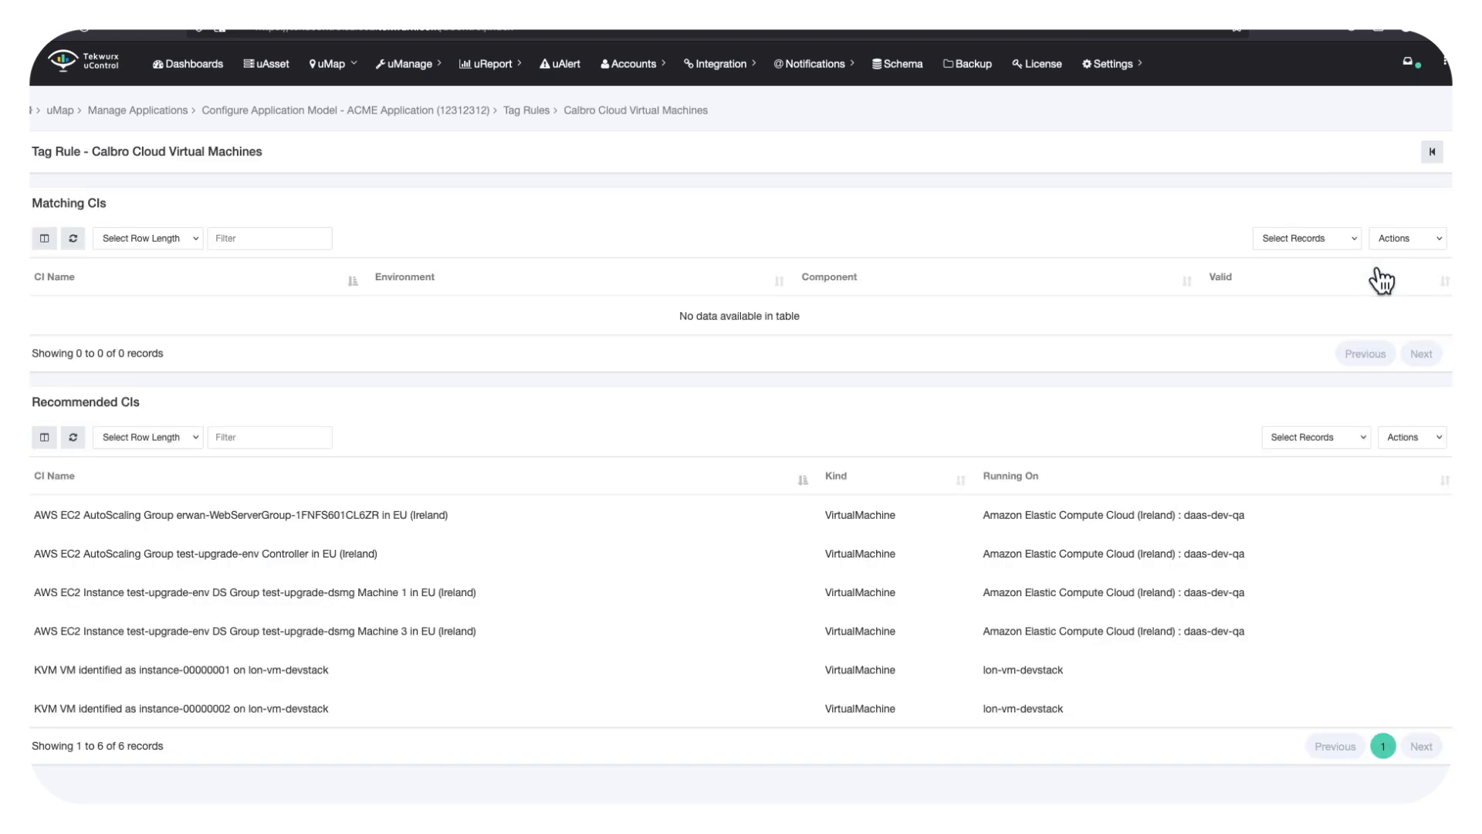
{"action": "left_click", "coordinate": [837, 545]}
{"action": "scroll", "coordinate": [836, 544], "scroll_direction": "down", "scroll_amount": 2}
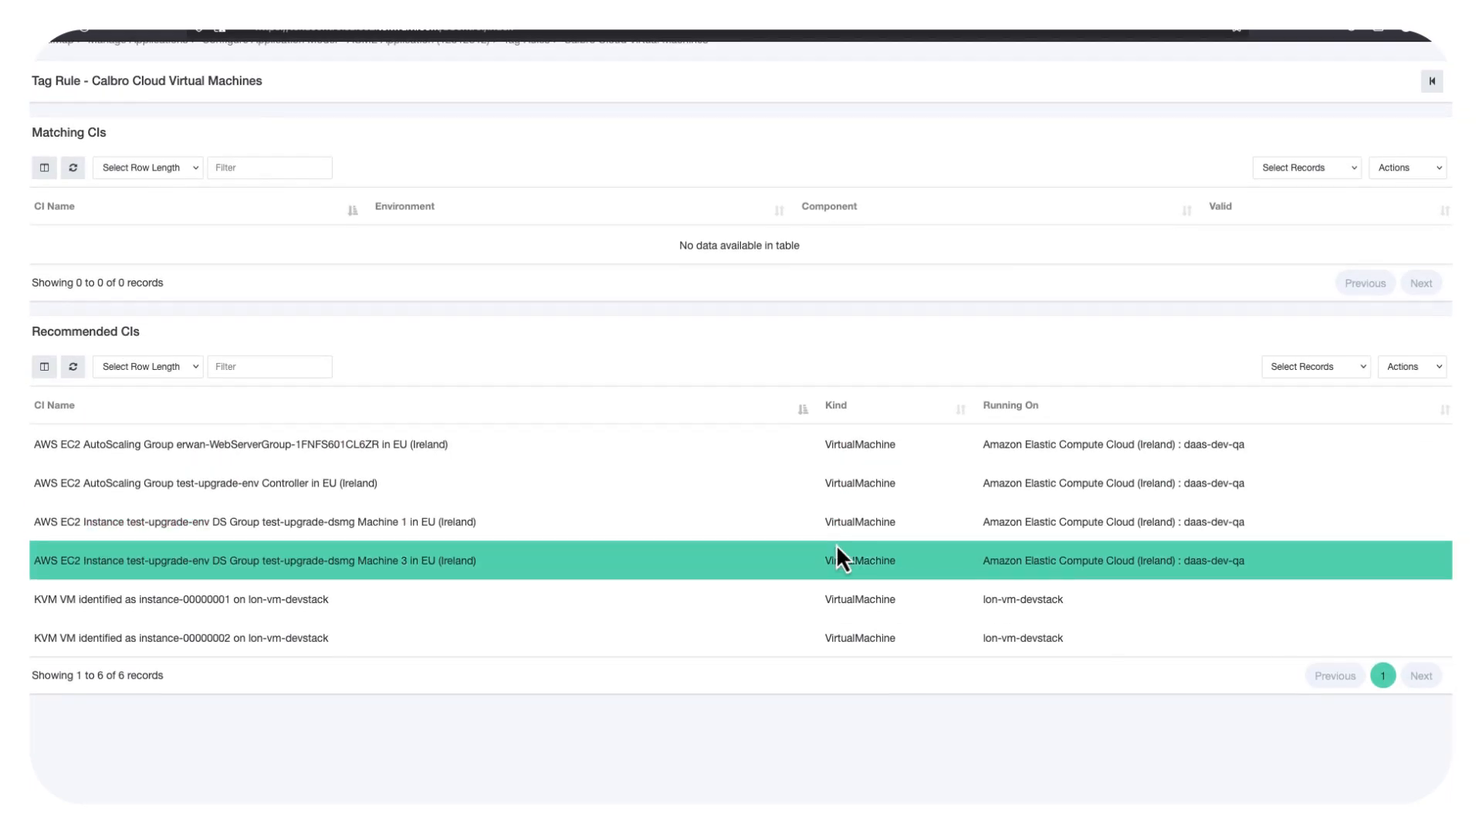
{"action": "scroll", "coordinate": [836, 543], "scroll_direction": "up", "scroll_amount": 2}
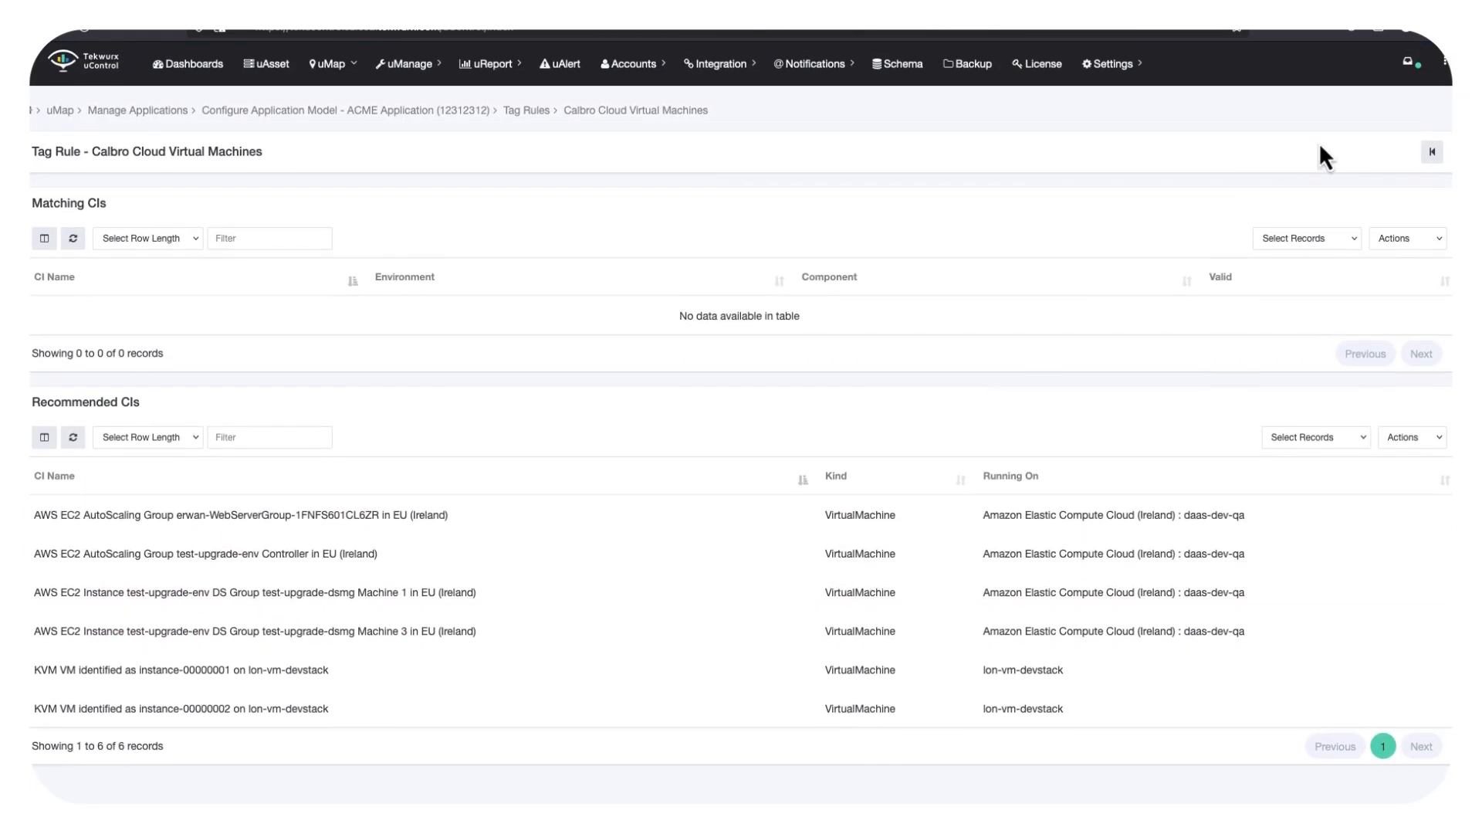
{"action": "left_click", "coordinate": [1431, 153]}
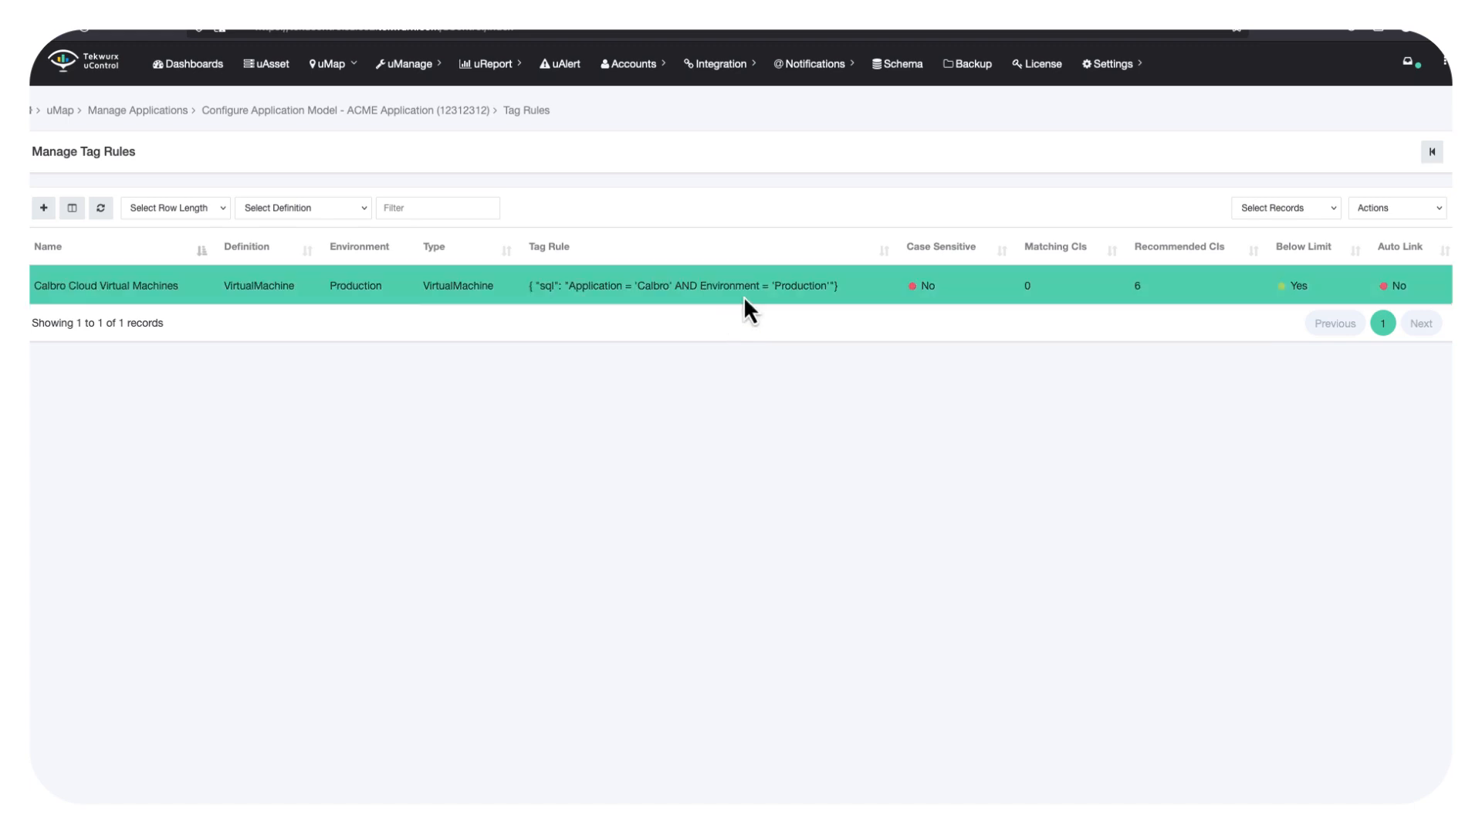
Delete the "Calbro Cloud Virtual Machines" tag rule.
{"action": "left_click", "coordinate": [1390, 215]}
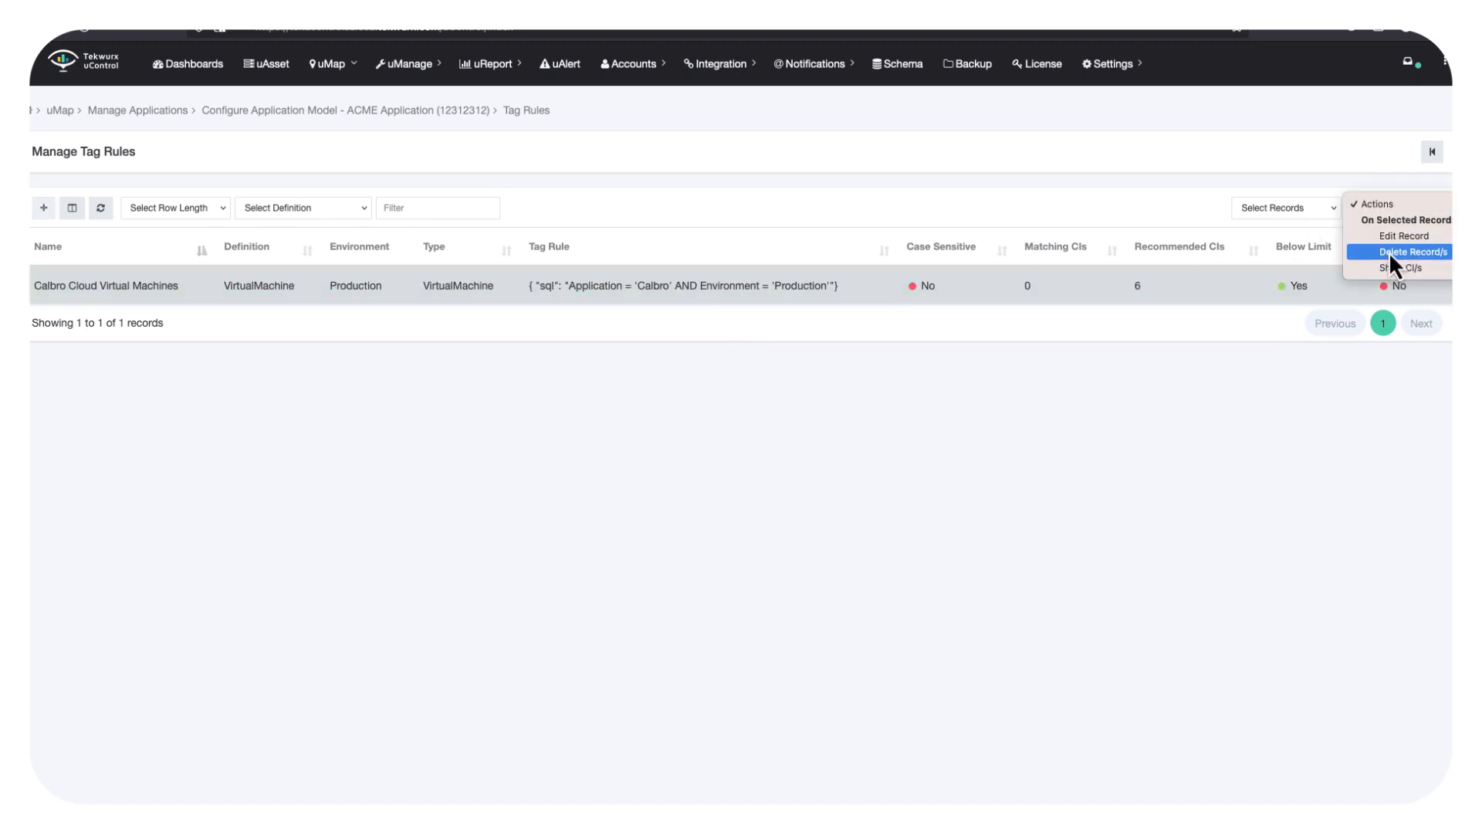
{"action": "left_click", "coordinate": [1388, 252]}
{"action": "left_click", "coordinate": [896, 205]}
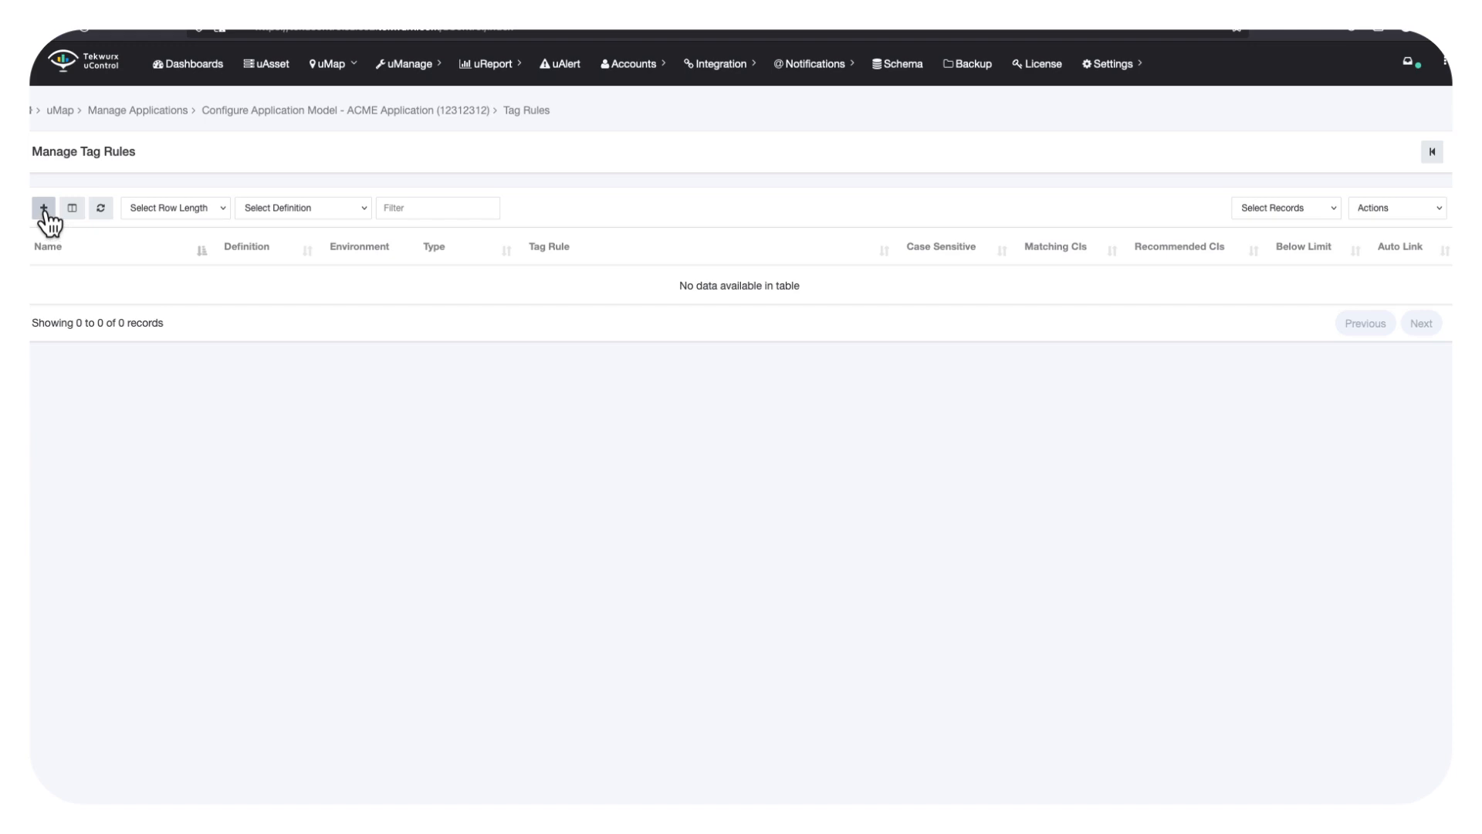
Create tag rule "Calbro Cloud Components" for all definitions in the Production environment, matching Application equal to "Calbro" and Environment equal to "Production".
{"action": "left_click", "coordinate": [44, 210]}
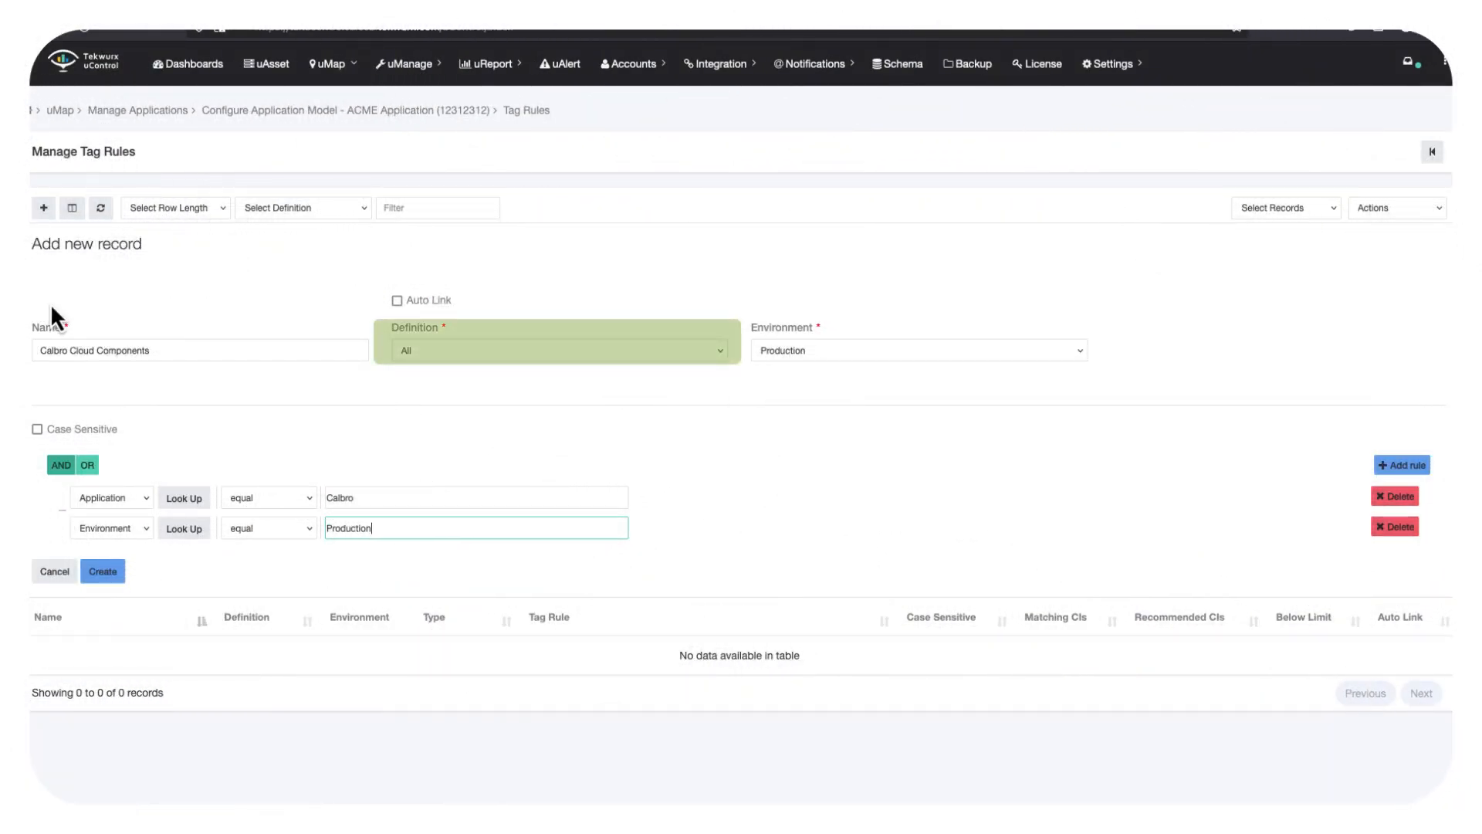
{"action": "left_click", "coordinate": [108, 575]}
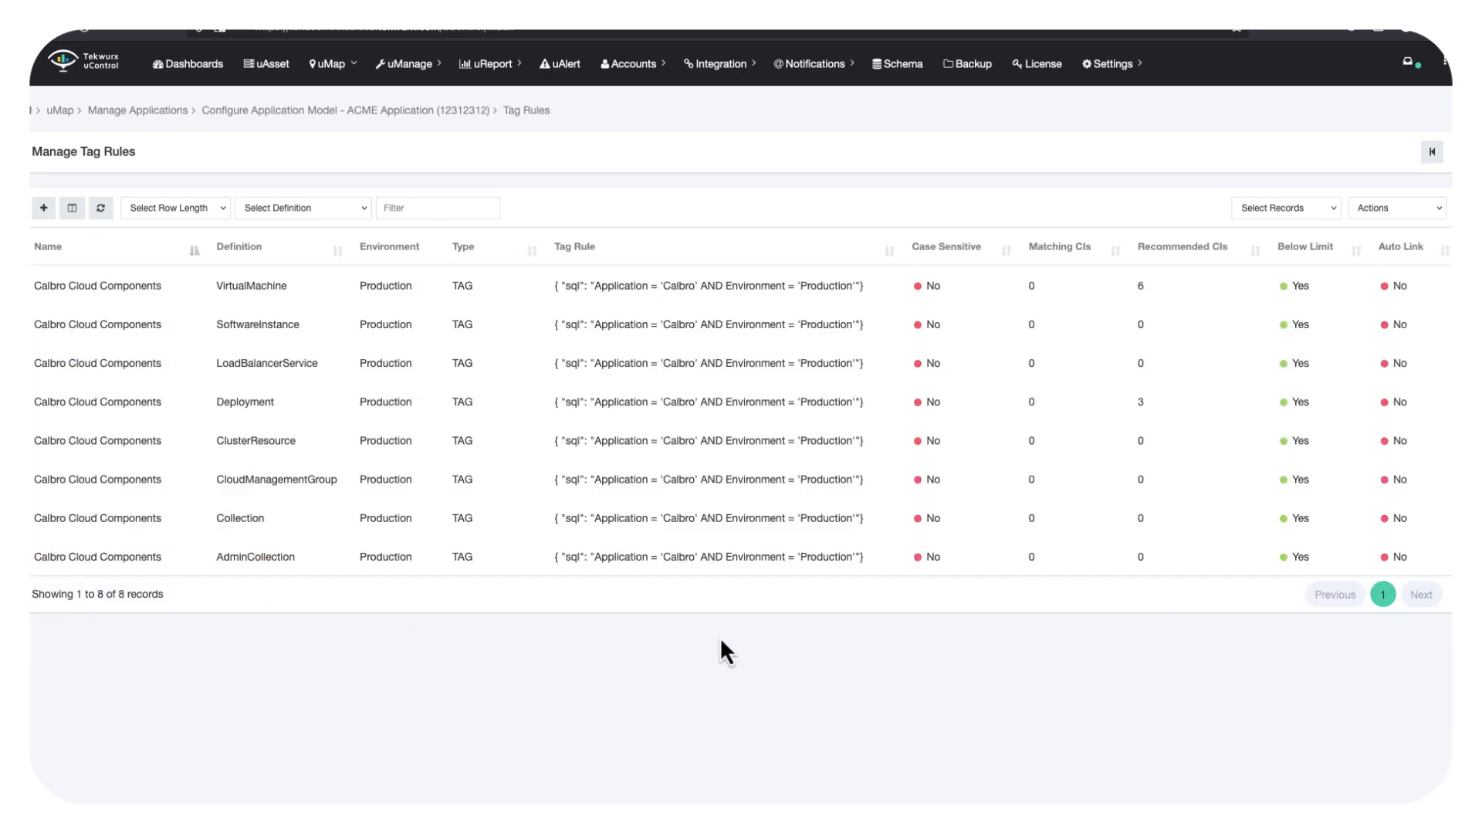